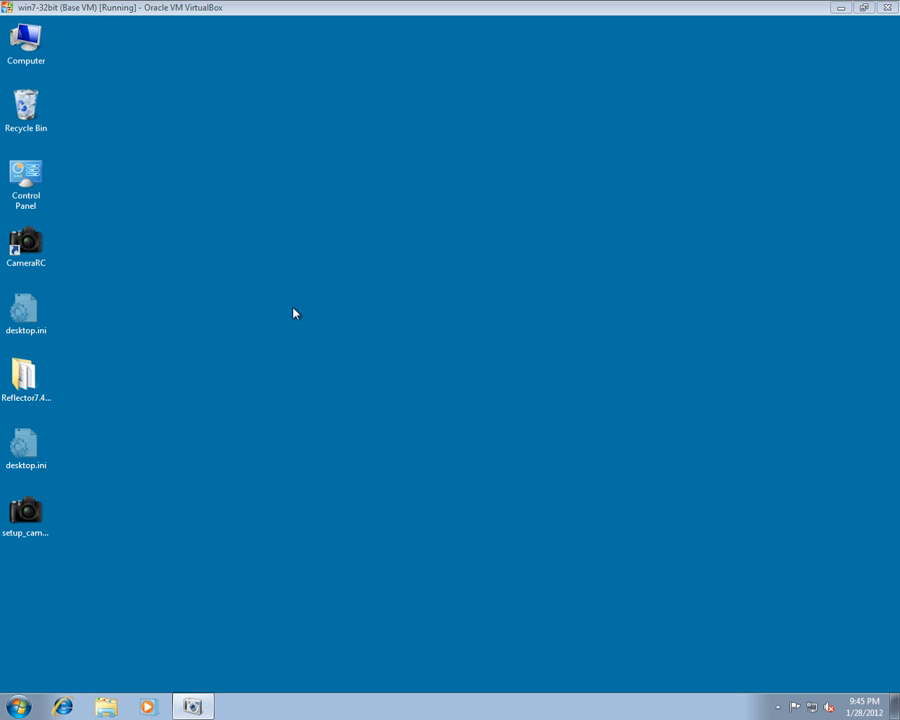
Step: Launch CameraRC from the desktop and continue its evaluation
double_click(44, 254)
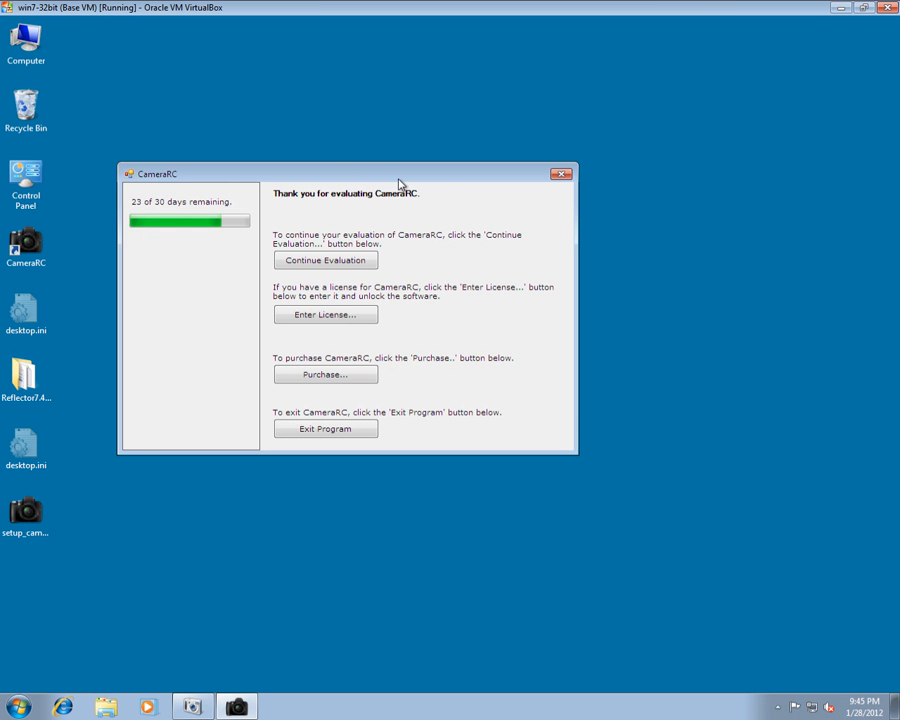
drag(401, 182, 471, 177)
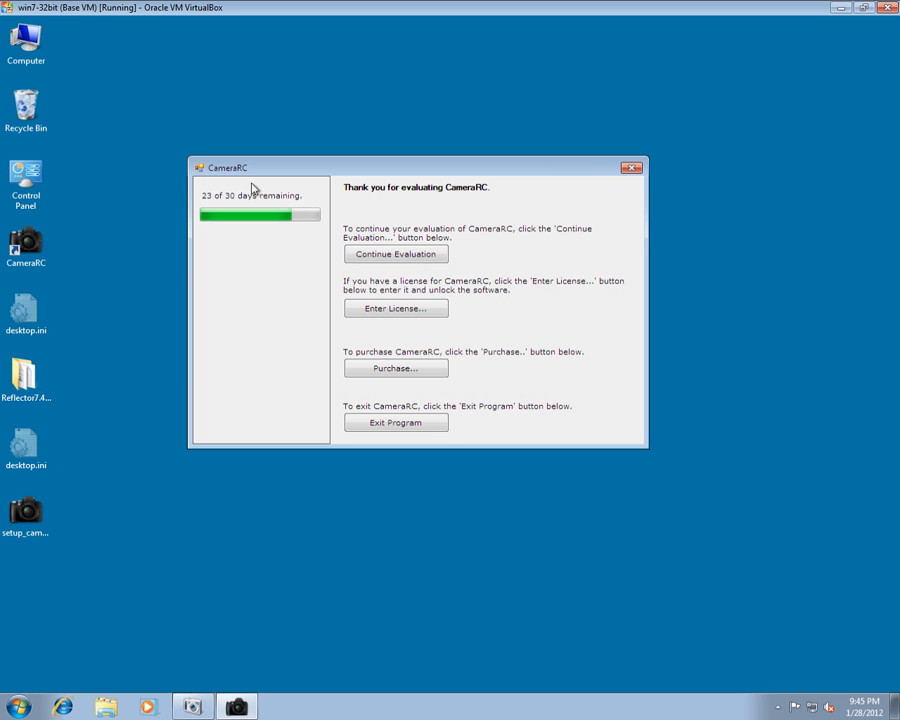
click(403, 257)
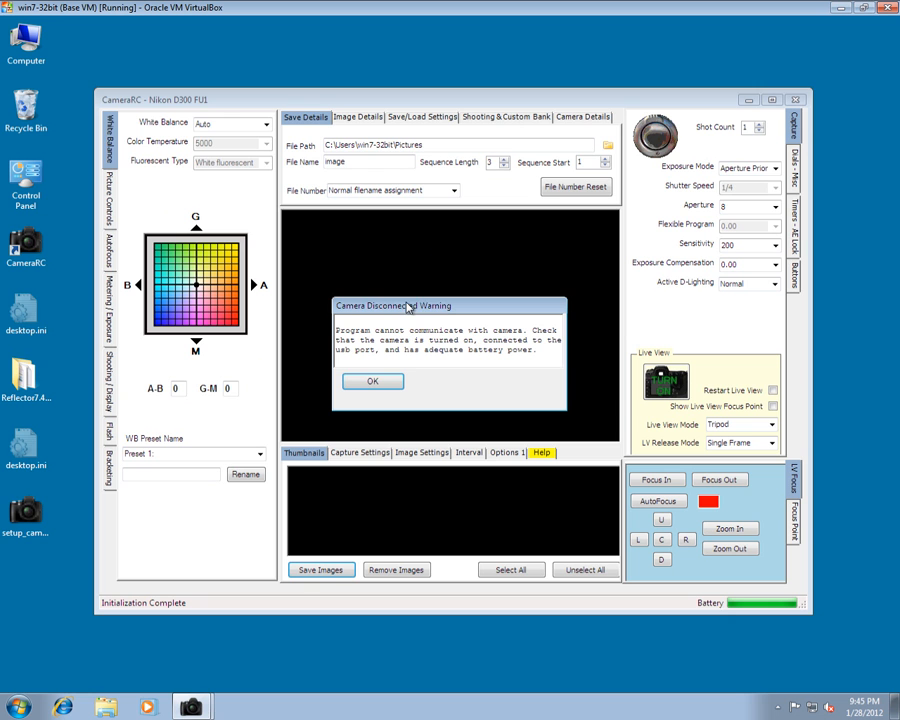
Step: Dismiss the camera disconnected warning and the camera reconnected notice
click(372, 382)
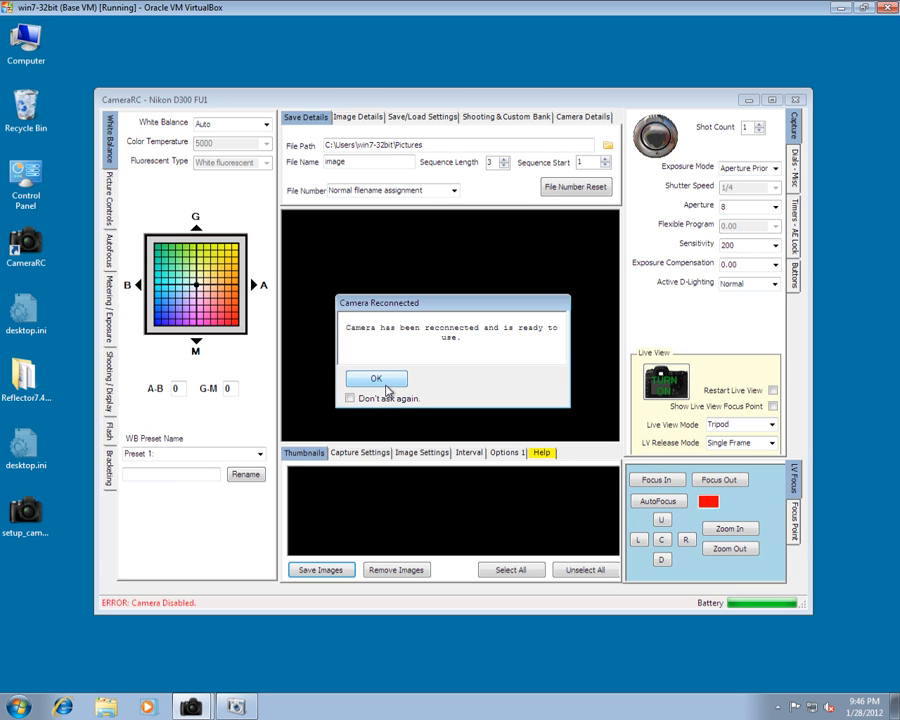
click(377, 385)
click(376, 384)
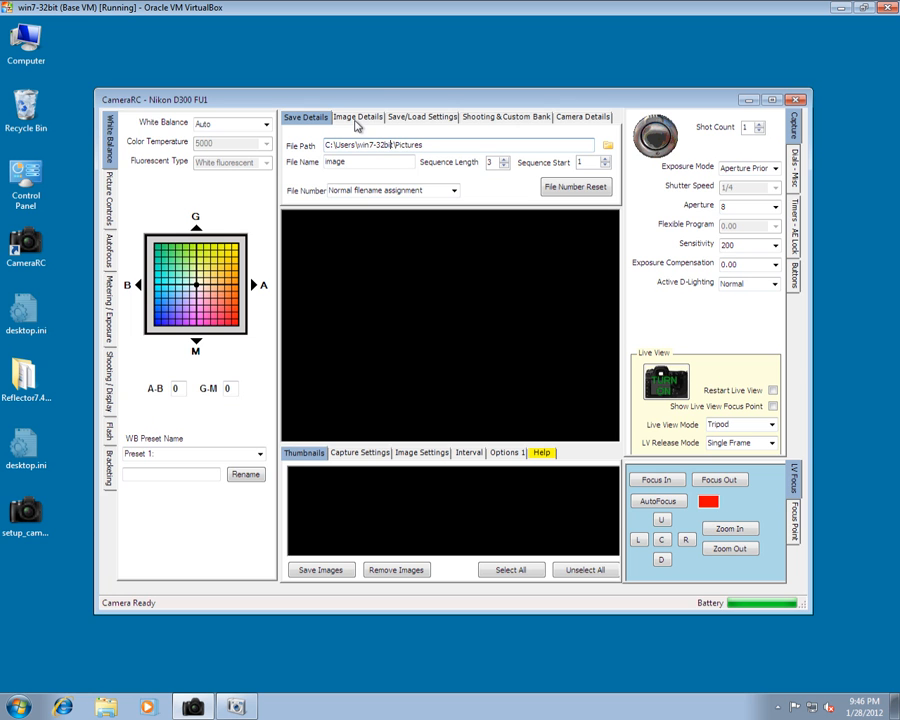
Step: Consult the context help for File Path, browse the Basic and Advanced Operations topics, and close the help
key(F1)
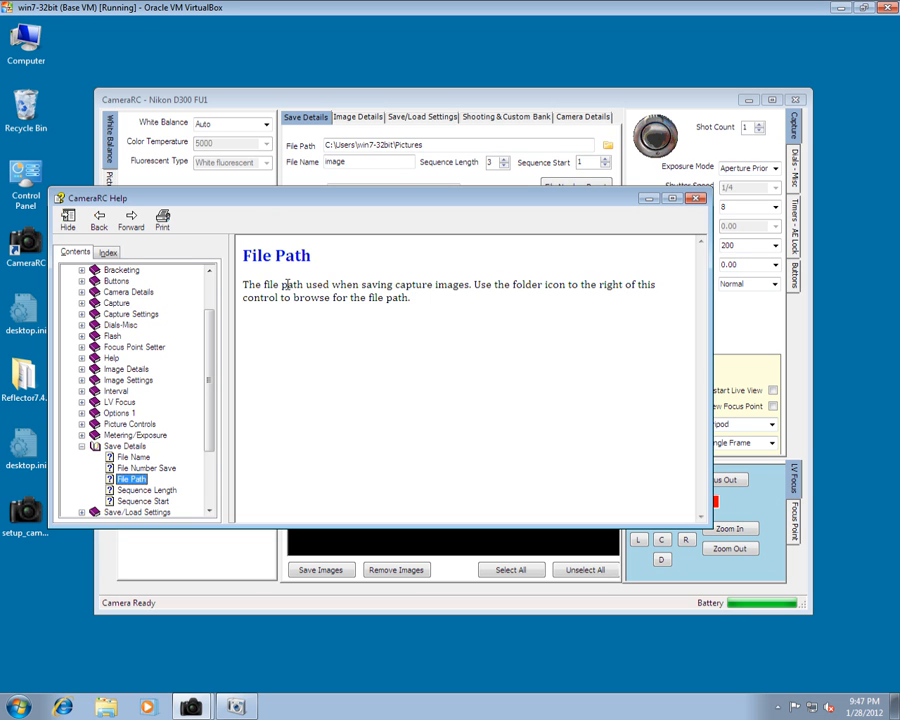
scroll(148, 300, up, 2)
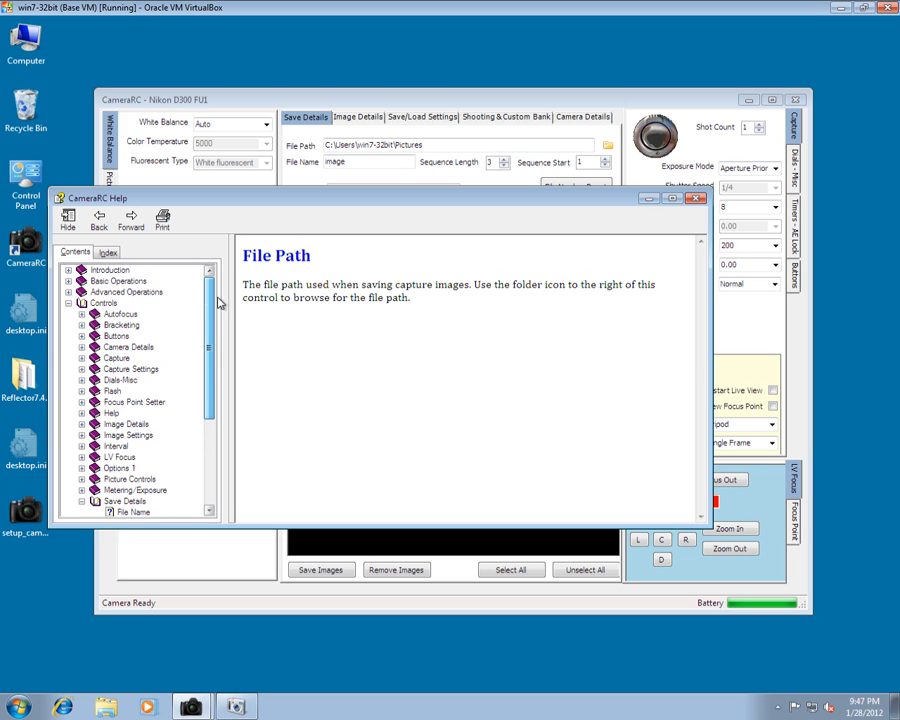
click(68, 303)
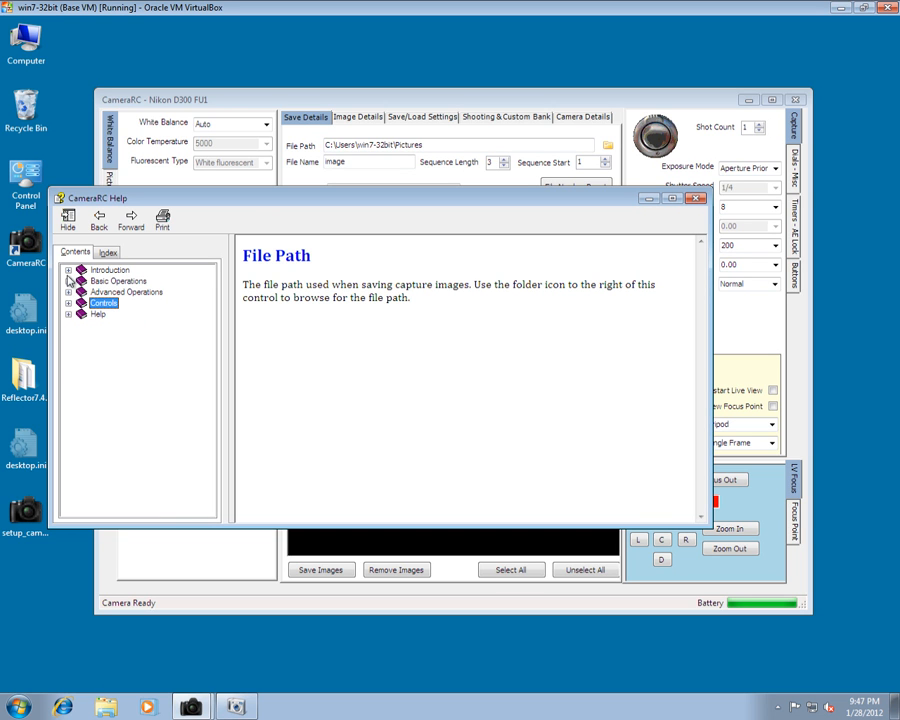
click(68, 282)
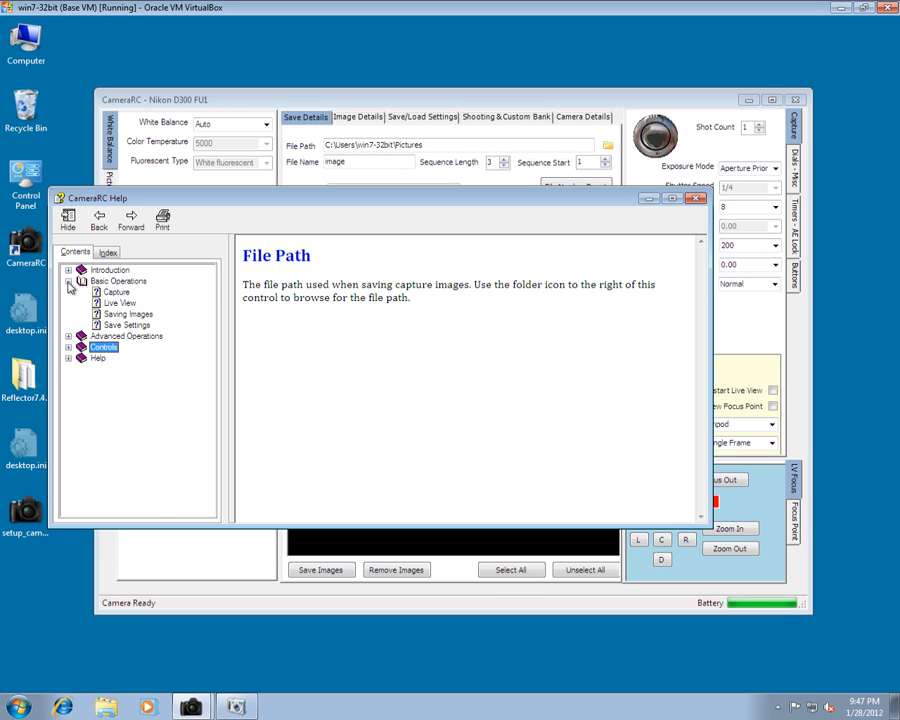
click(68, 337)
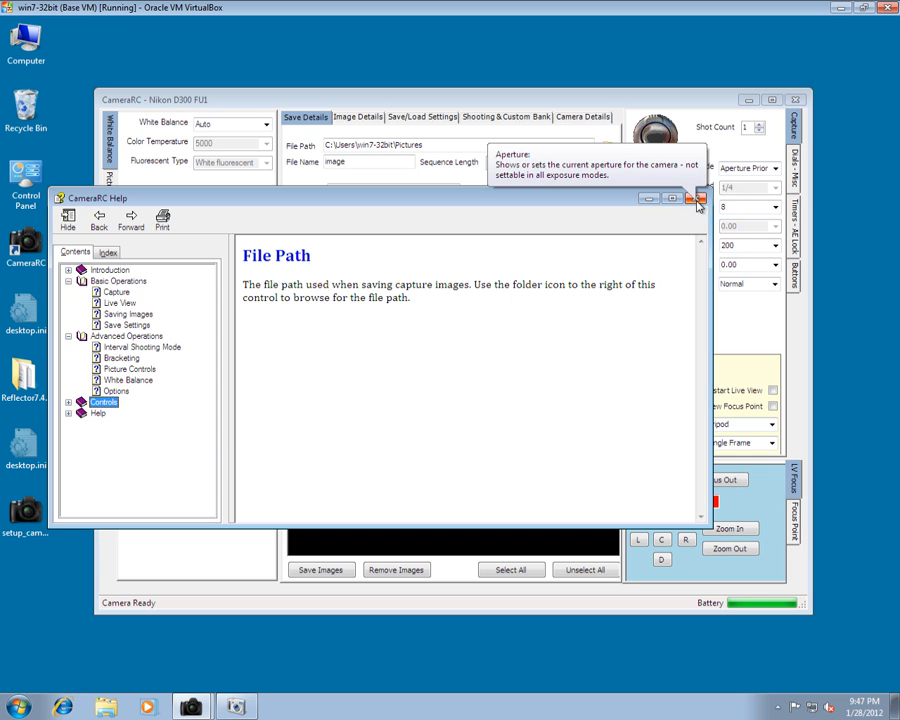
click(697, 200)
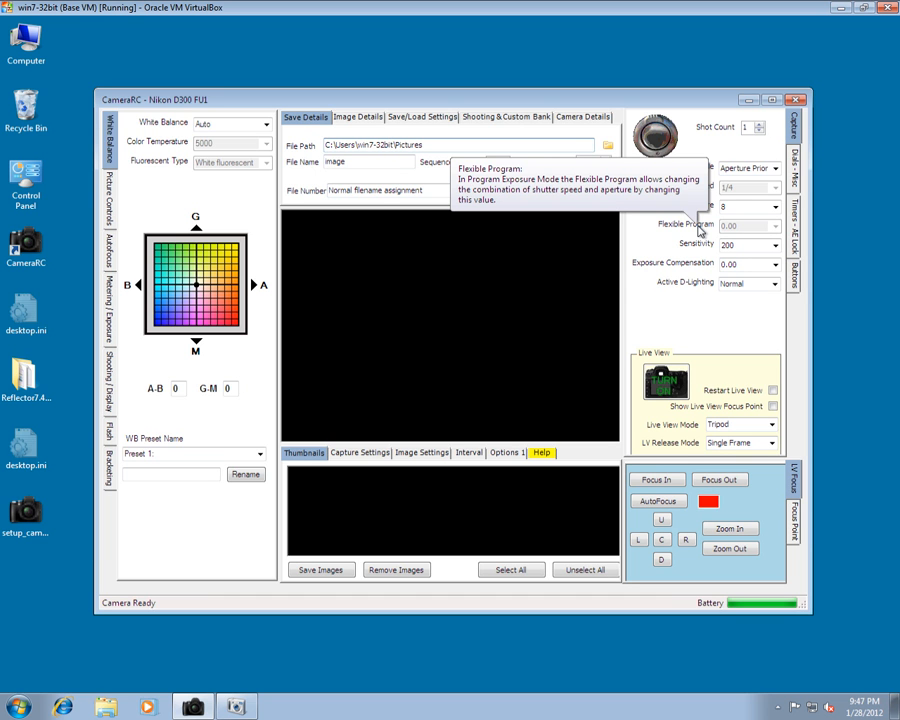
Step: Set the camera's exposure mode to Program
click(776, 169)
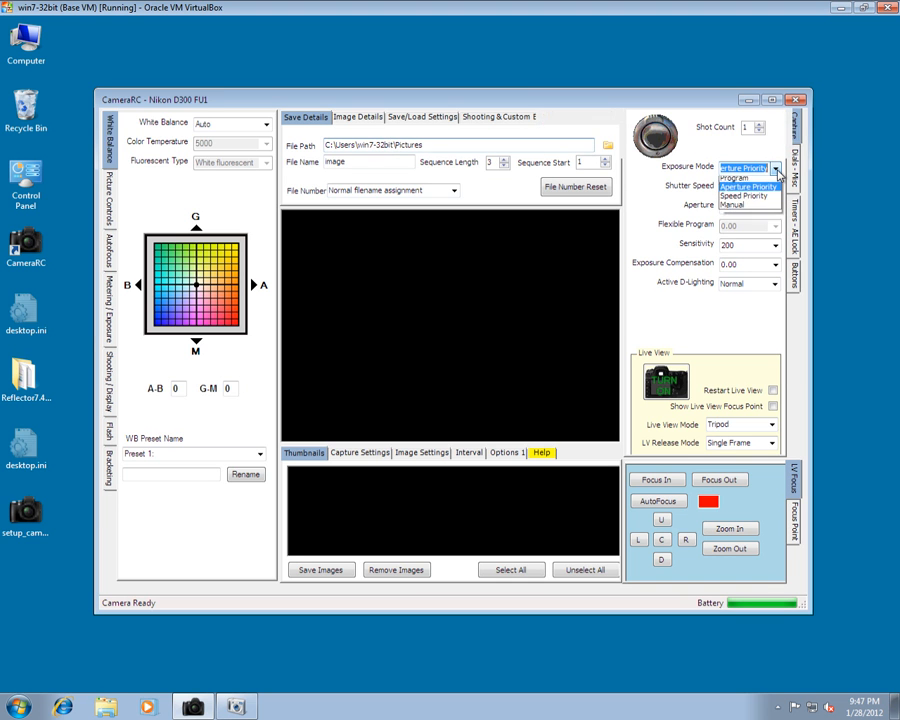
click(749, 182)
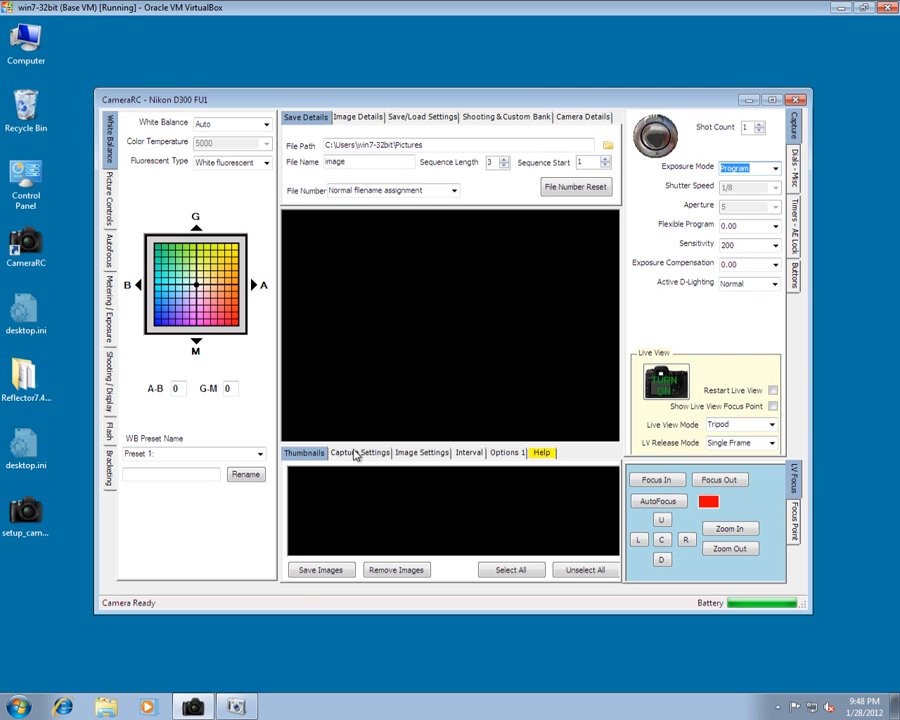
Step: Disable the control tips in the program's help settings
click(541, 453)
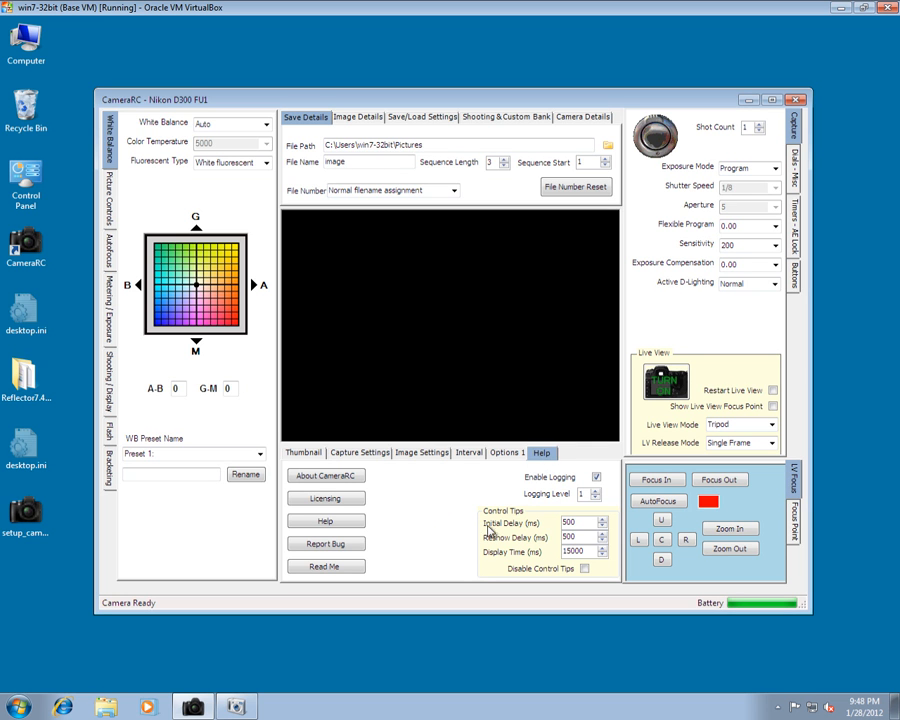
mouse_move(521, 524)
mouse_move(589, 522)
click(585, 570)
Step: Search the Control Finder for "aperture" and jump to the EV Steps EXP Control setting
key(ctrl+f)
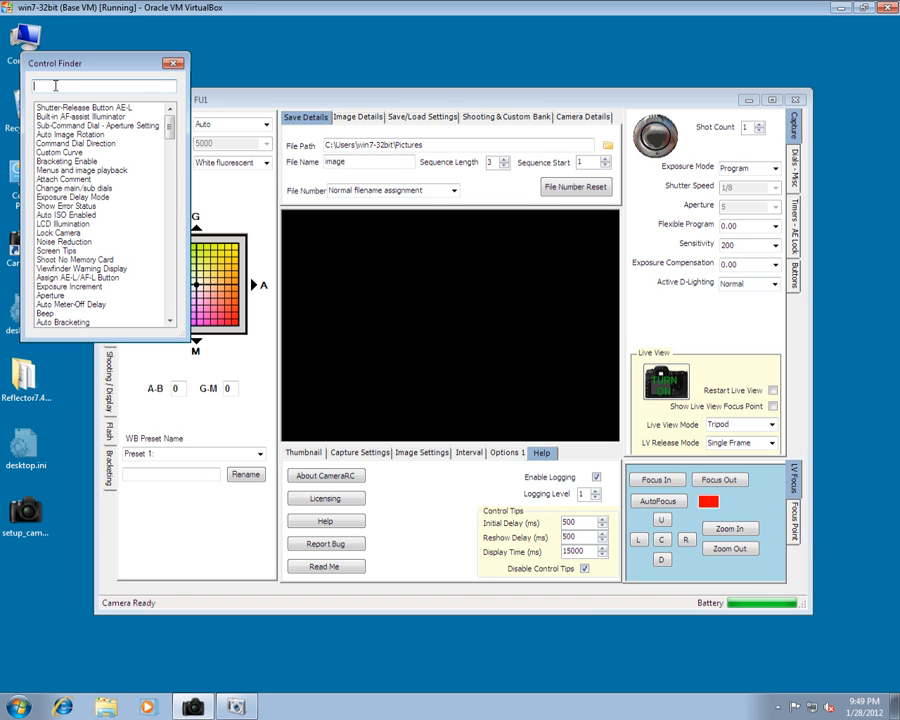
text(aper)
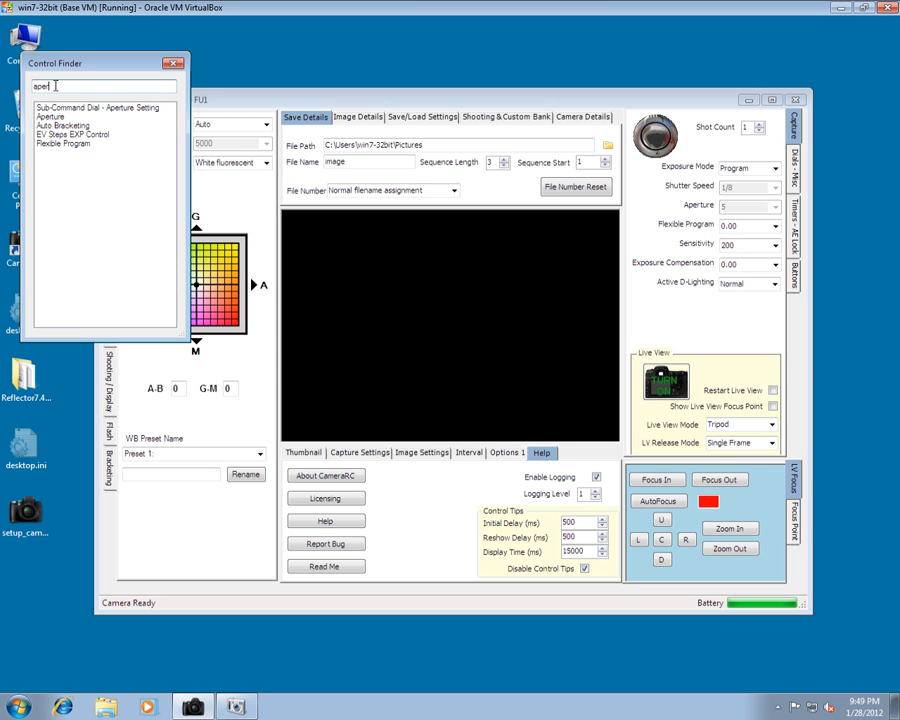
text(ture)
click(77, 127)
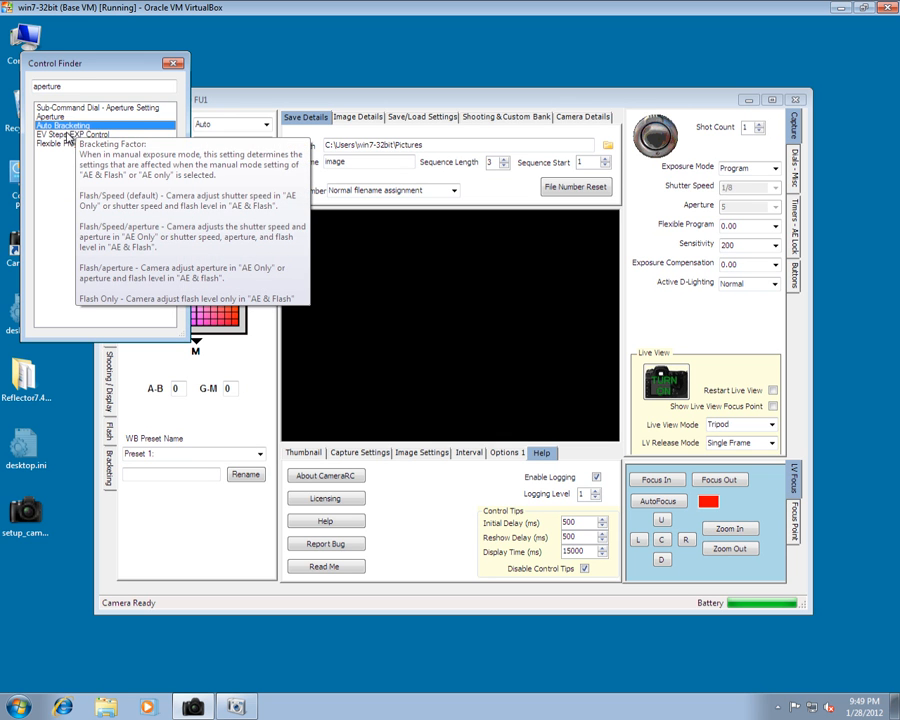
click(67, 135)
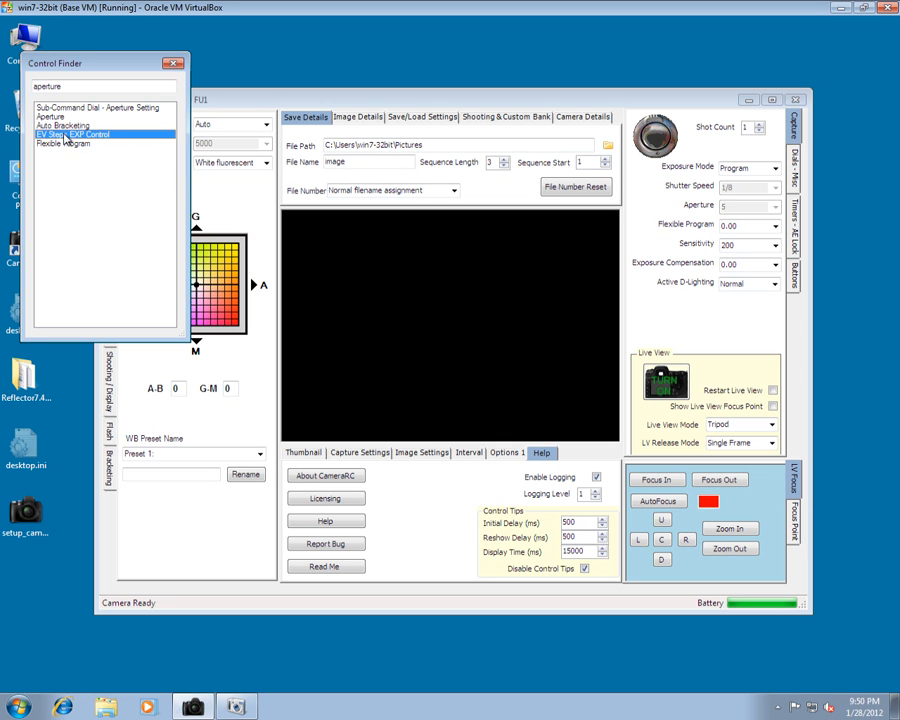
double_click(63, 135)
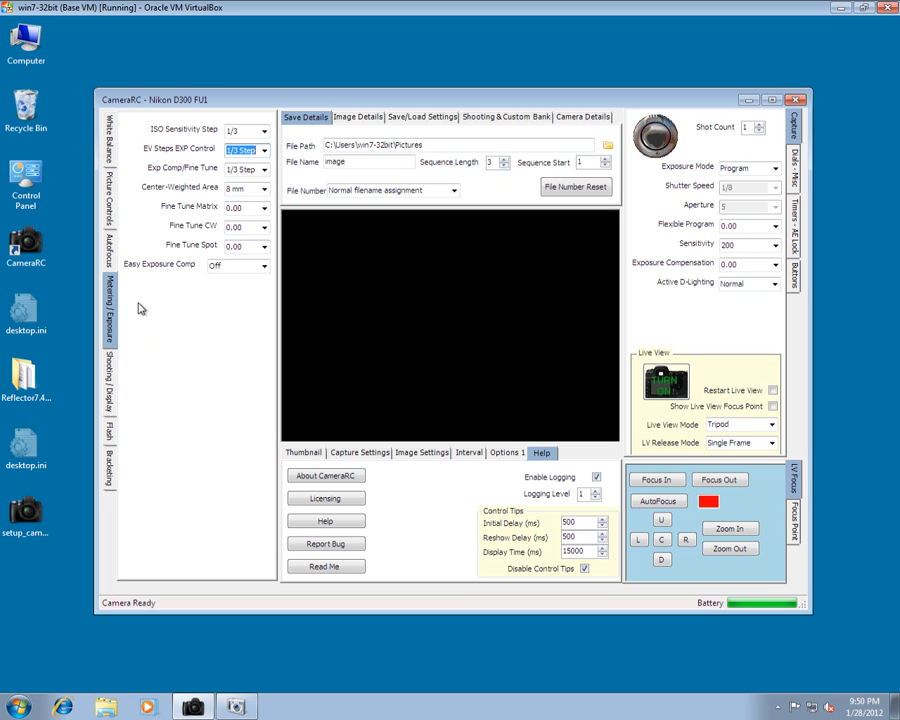
Step: Capture two images with the camera and display image031.jpg and image032.jpg in turn from their thumbnails
click(657, 136)
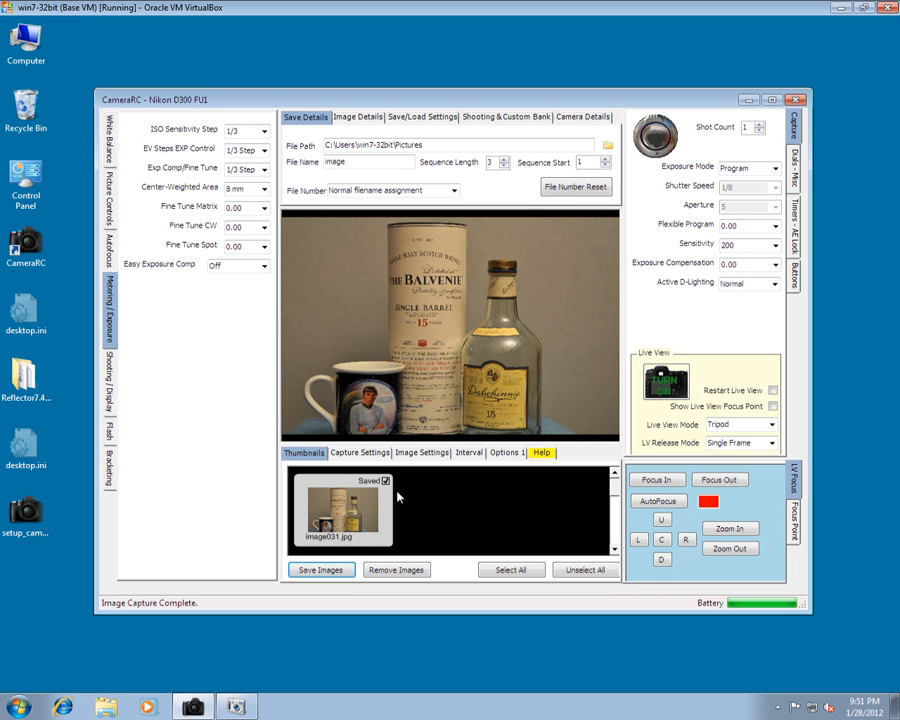
click(660, 137)
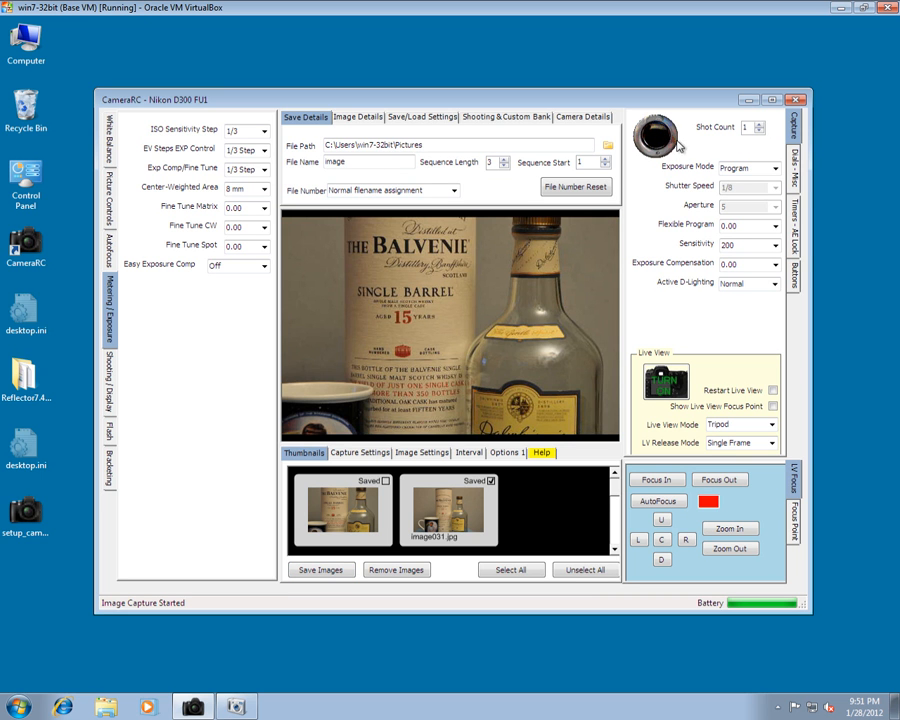
click(455, 518)
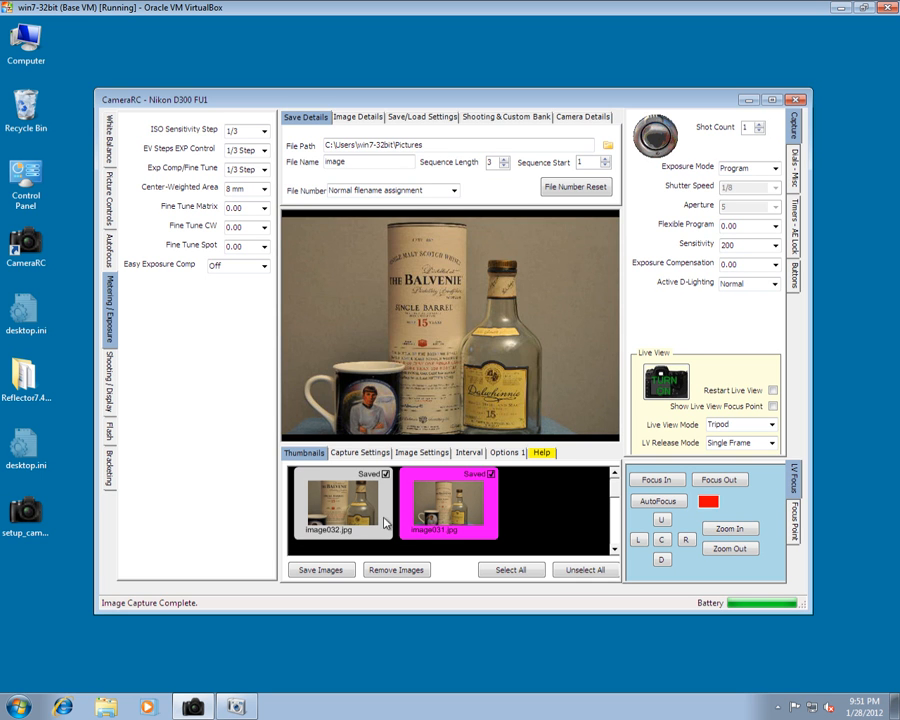
click(344, 521)
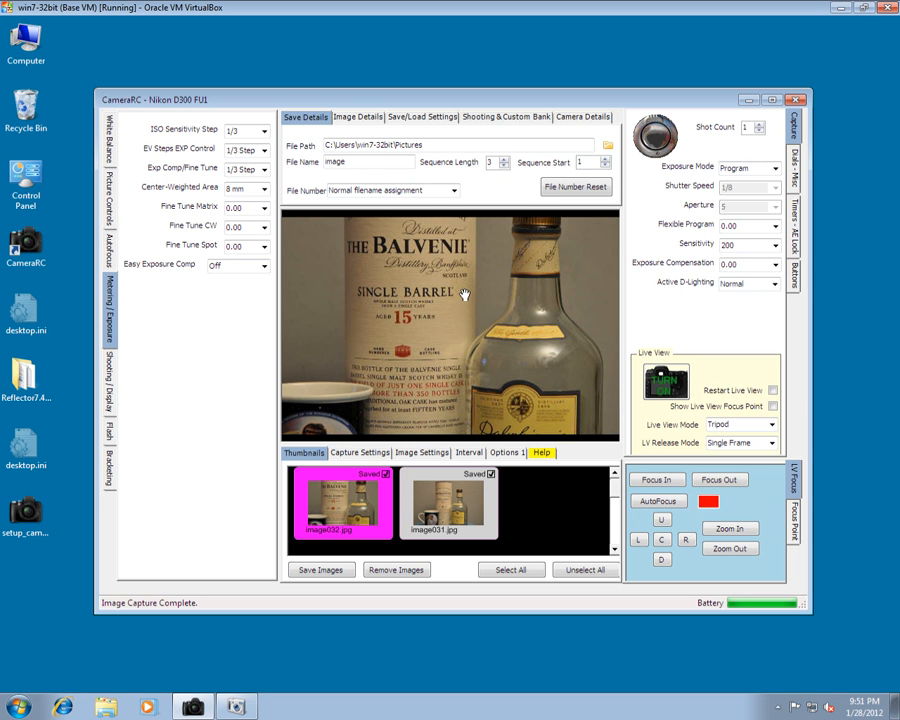
Step: Examine image032.jpg at different magnifications in the preview and look over the viewer's rotation and zoom options
scroll(463, 296, down, 1)
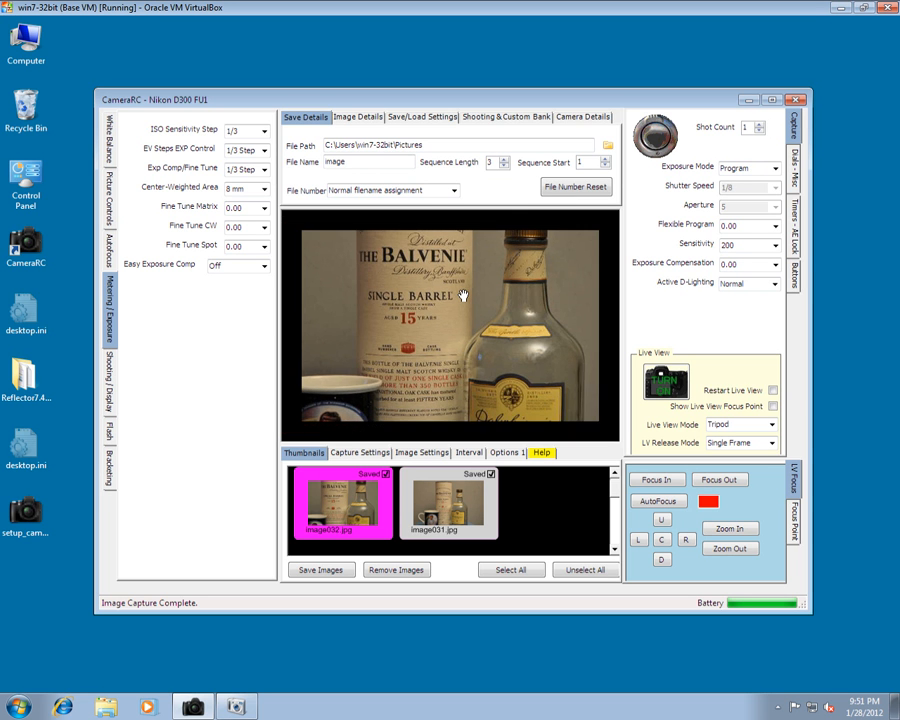
scroll(463, 296, up, 3)
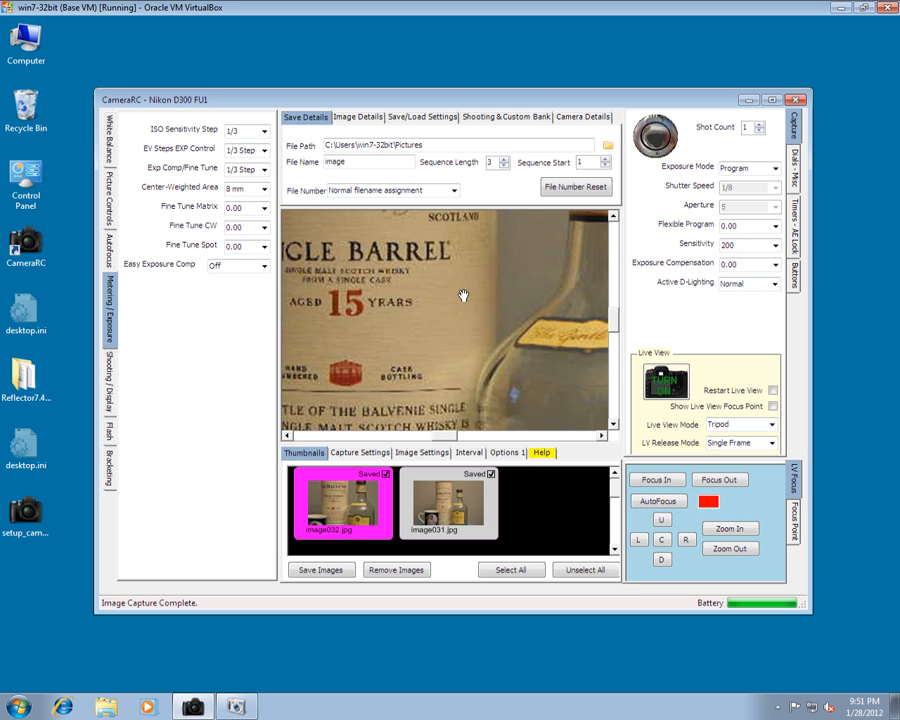
scroll(463, 296, down, 2)
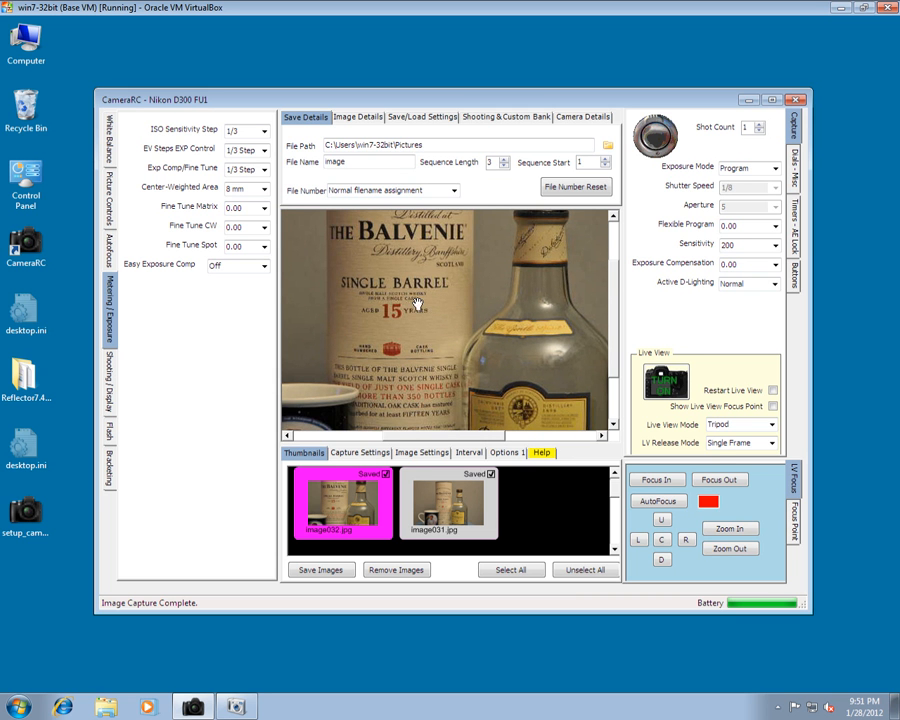
scroll(460, 333, down, 1)
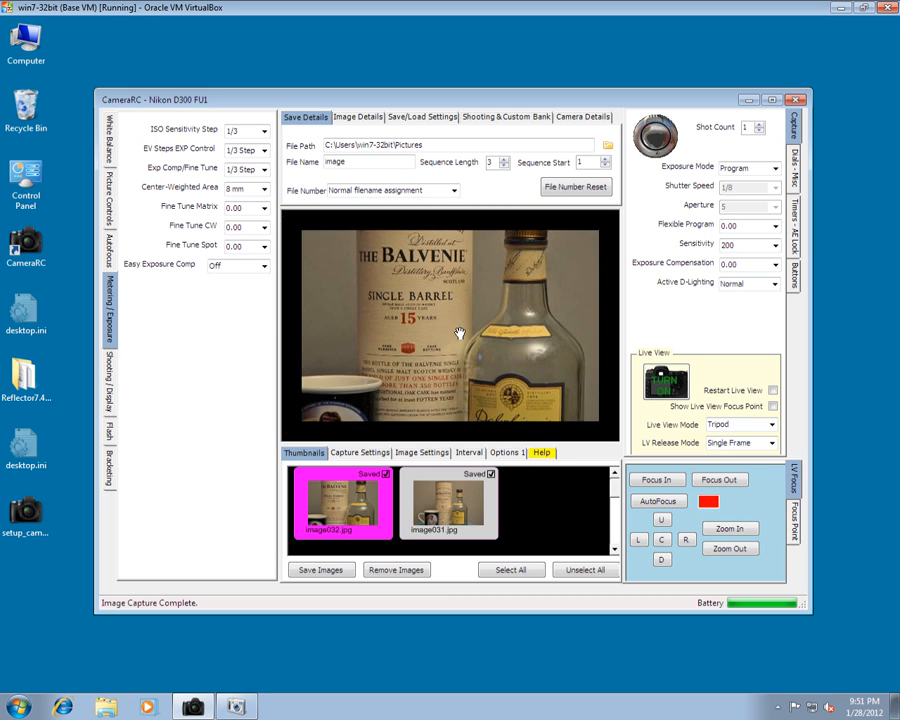
scroll(460, 333, up, 1)
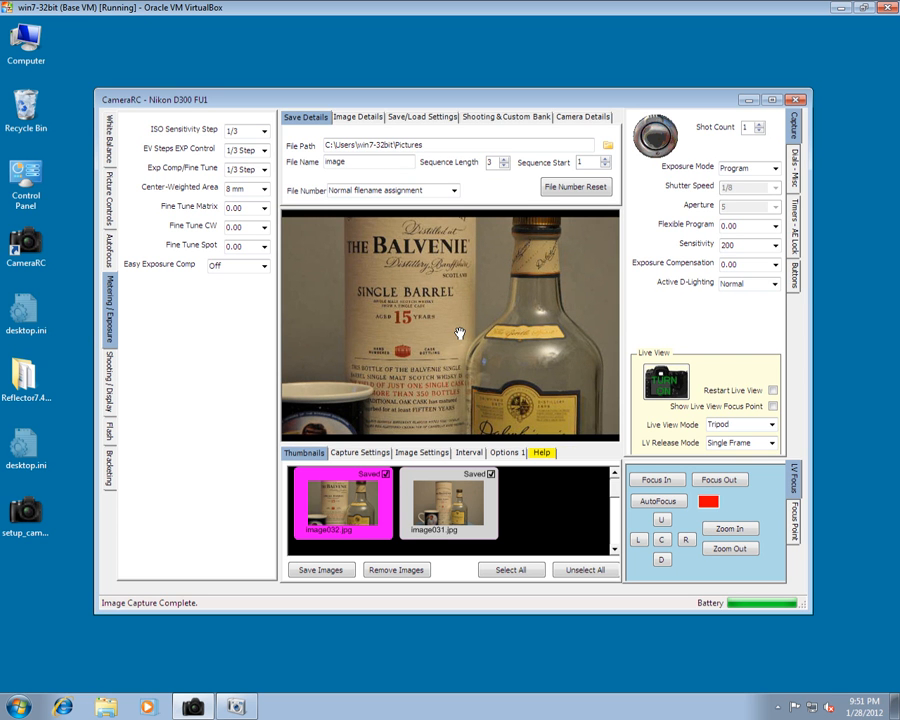
right_click(451, 326)
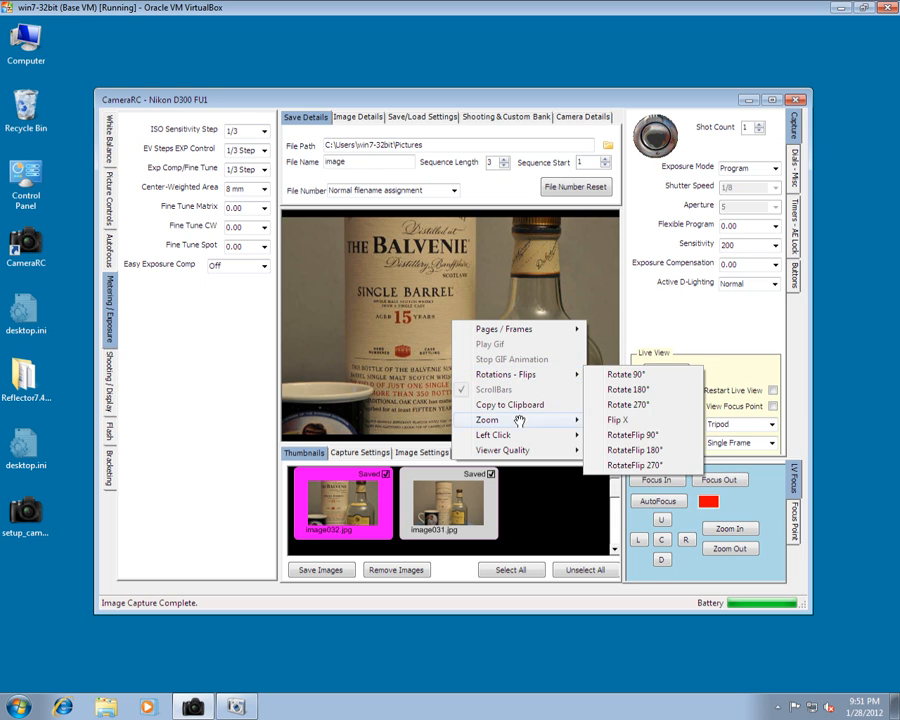
click(395, 318)
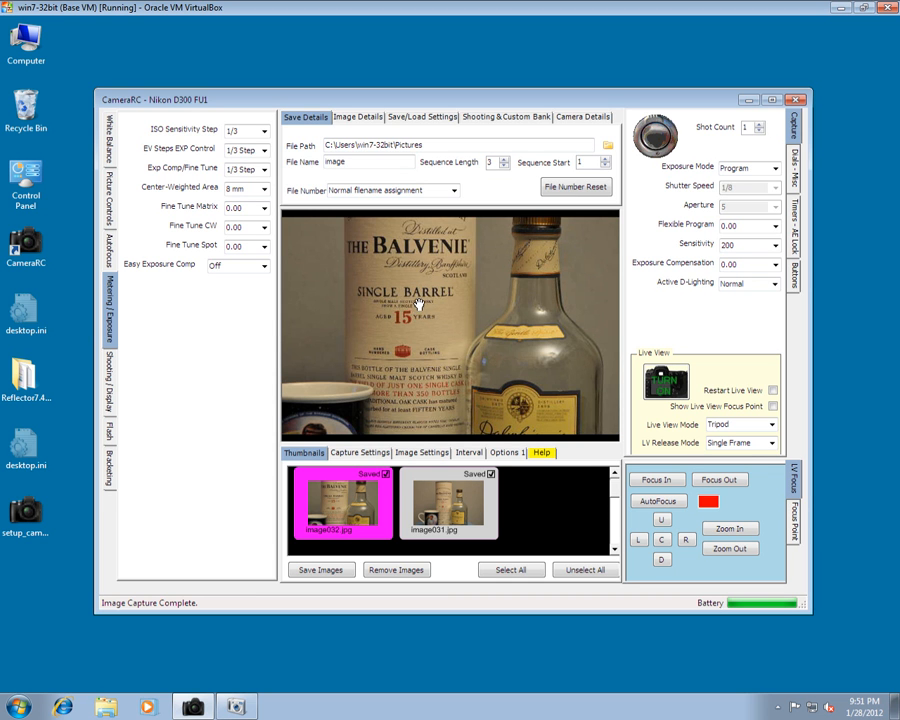
scroll(419, 304, up, 5)
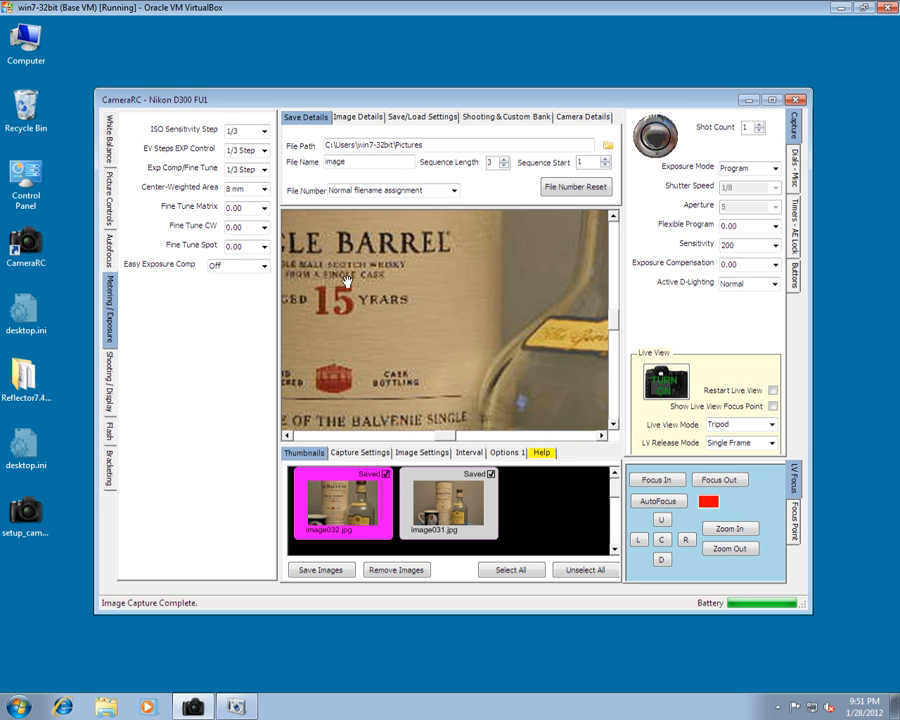
scroll(335, 282, up, 1)
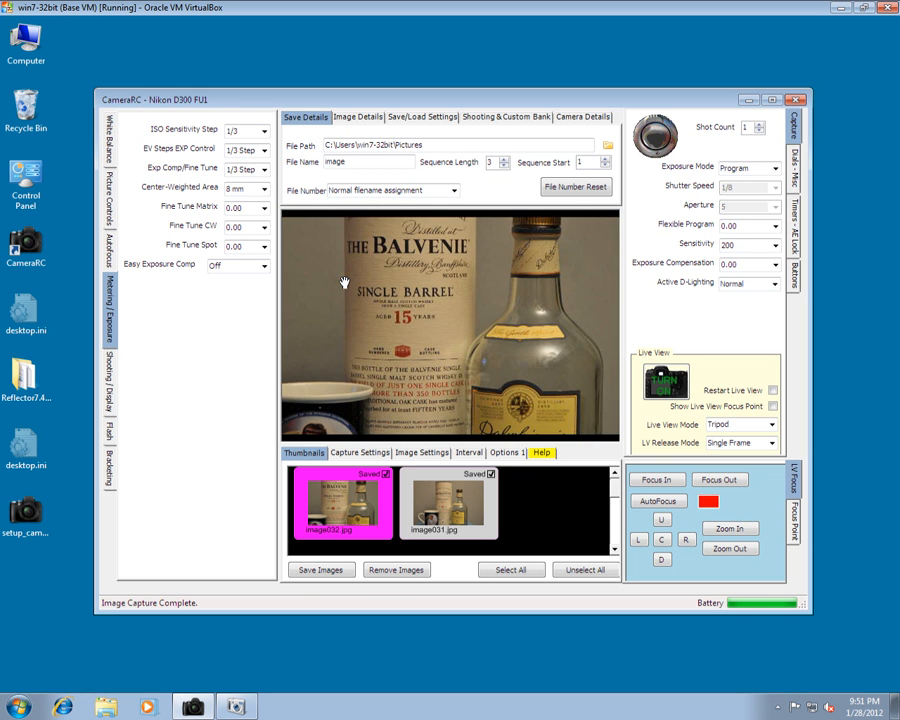
Step: Open image032.jpg in the separate full-screen image display and inspect the "SINGLE BARREL" label text up close
click(424, 318)
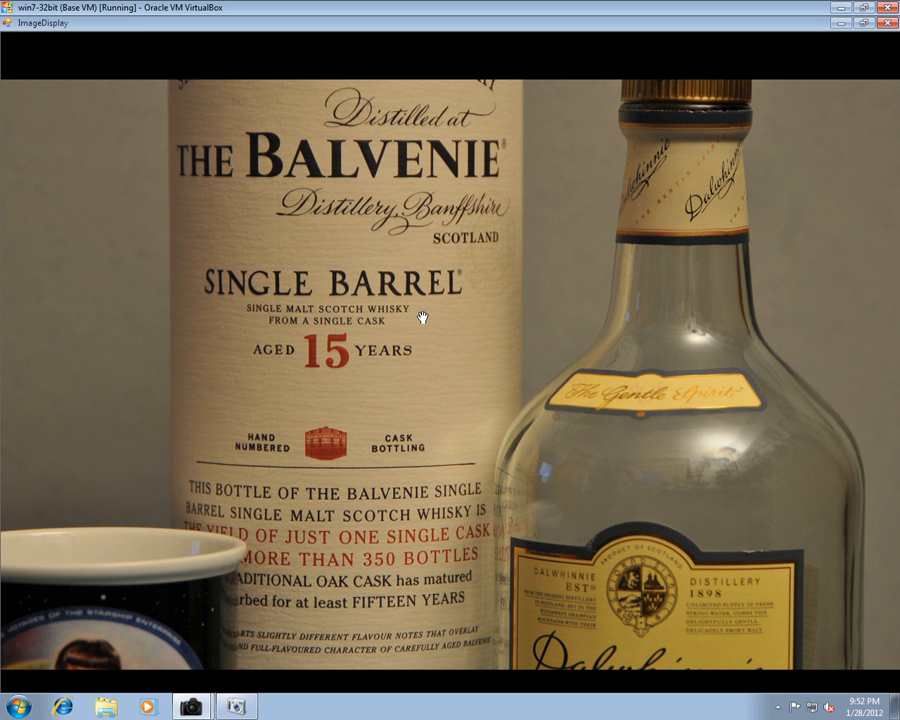
scroll(423, 318, down, 2)
scroll(423, 315, up, 2)
scroll(423, 313, up, 3)
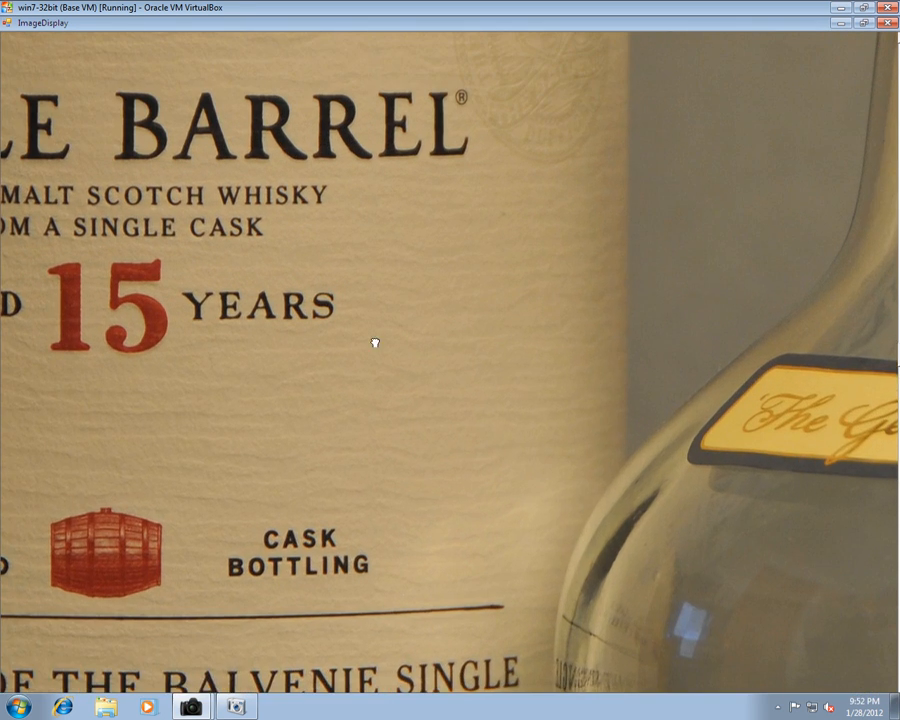
drag(375, 343, 613, 444)
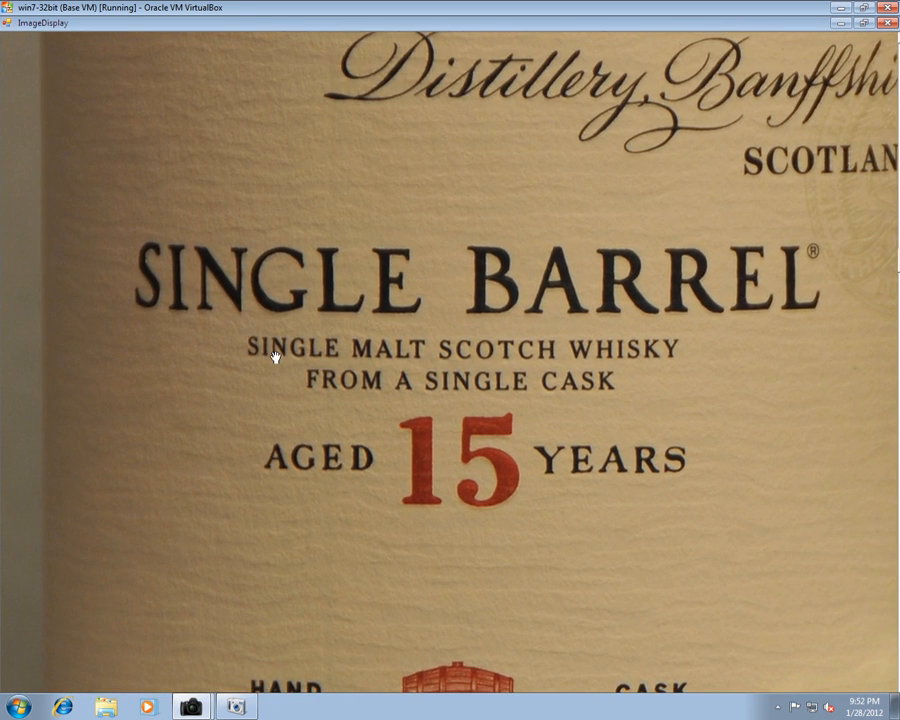
Step: Take the image display out of full screen, reposition and enlarge its window, and close it
click(865, 23)
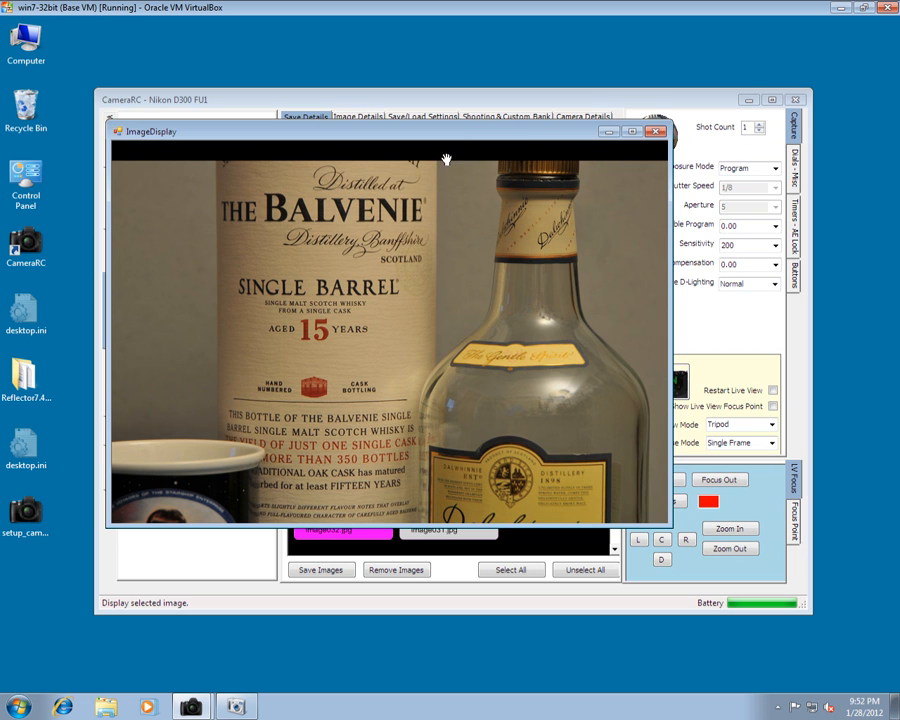
drag(458, 130, 363, 46)
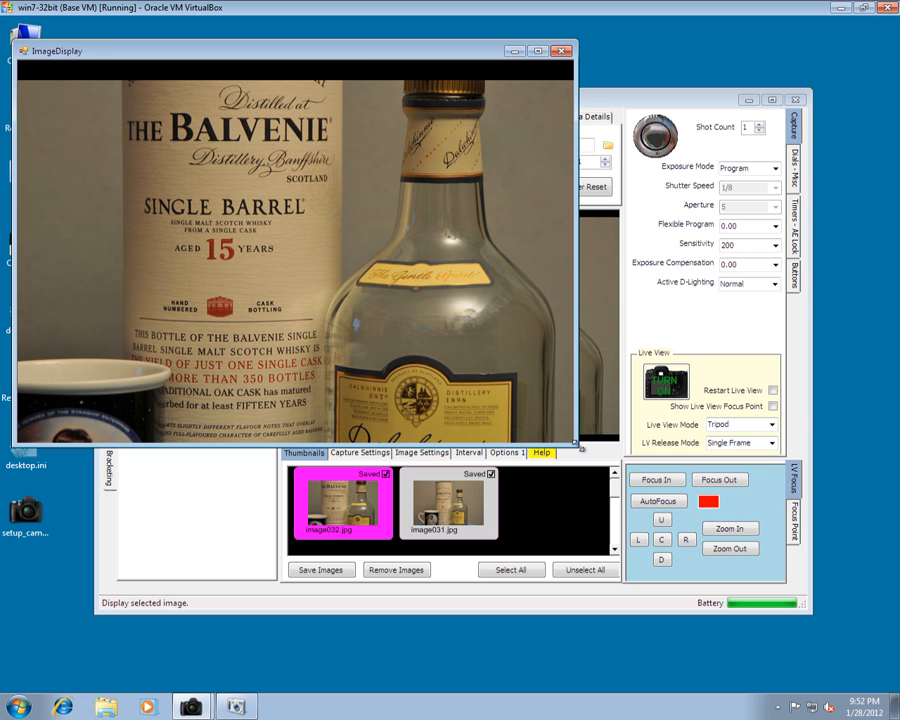
drag(570, 441, 612, 476)
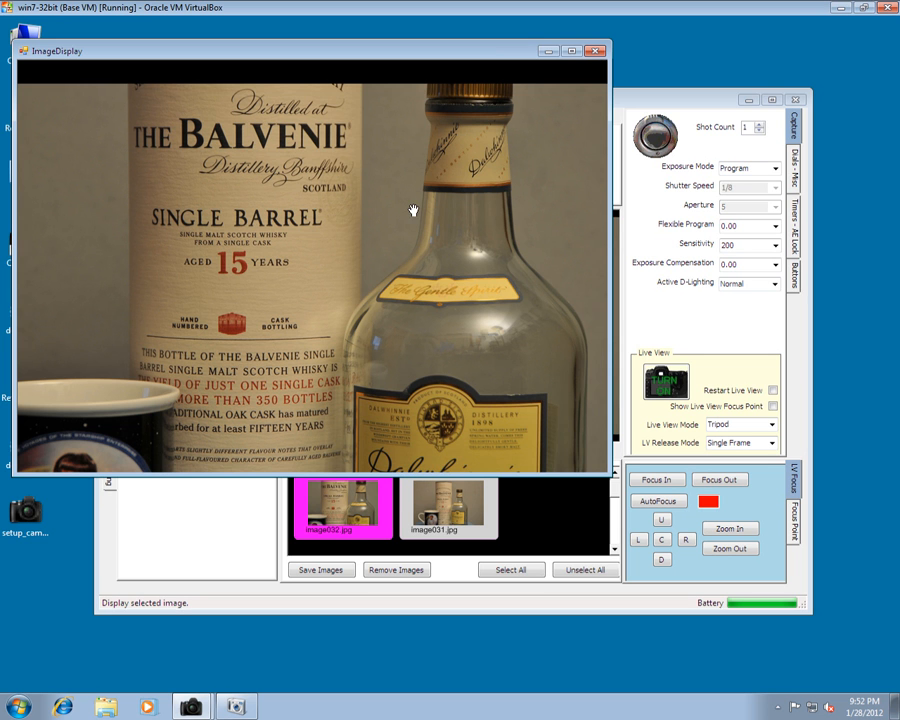
click(597, 51)
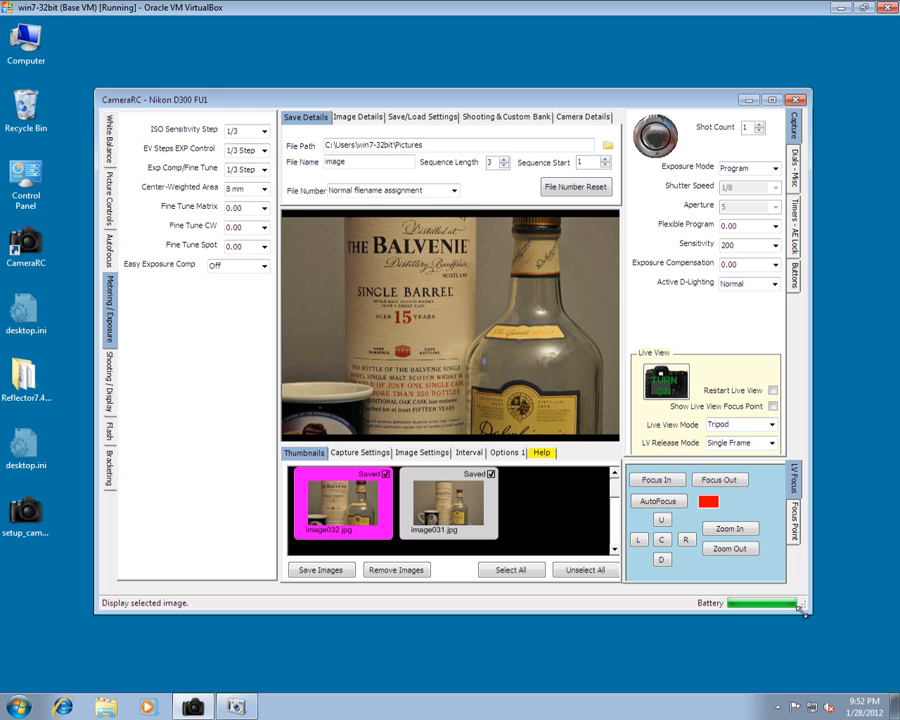
Step: Display image031.jpg in the preview and try making the CameraRC window slightly taller before restoring its height
mouse_move(812, 614)
mouse_down()
mouse_move(843, 640)
mouse_move(812, 624)
mouse_up()
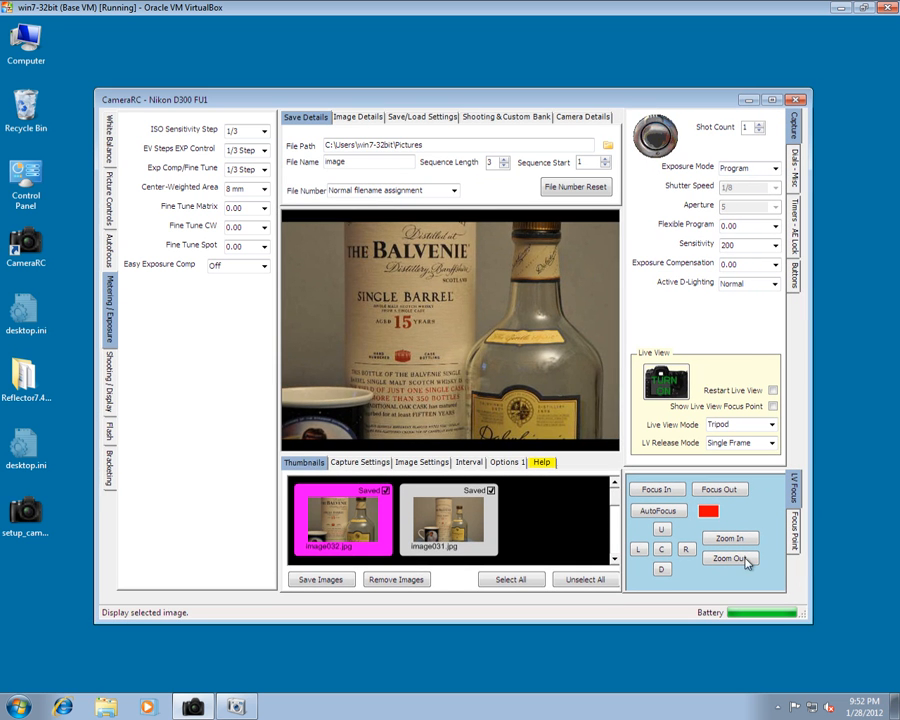
click(456, 543)
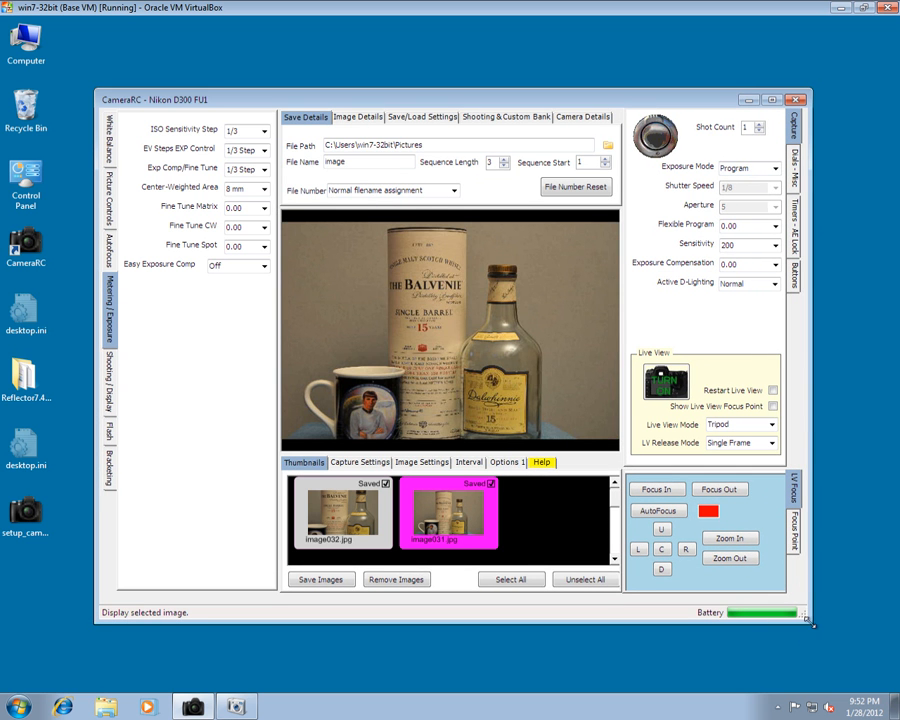
mouse_move(813, 626)
mouse_down()
mouse_move(852, 656)
mouse_move(870, 657)
mouse_move(810, 612)
mouse_up()
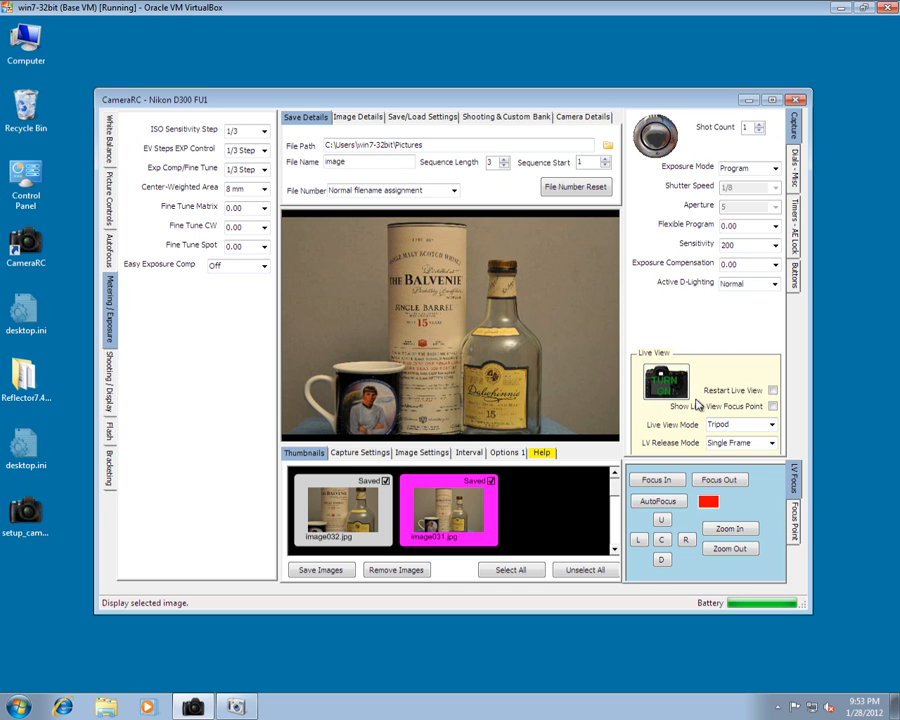
Step: Enable Show Histogram and Show Image Tags, and place the histogram window clear of the image information window
click(507, 453)
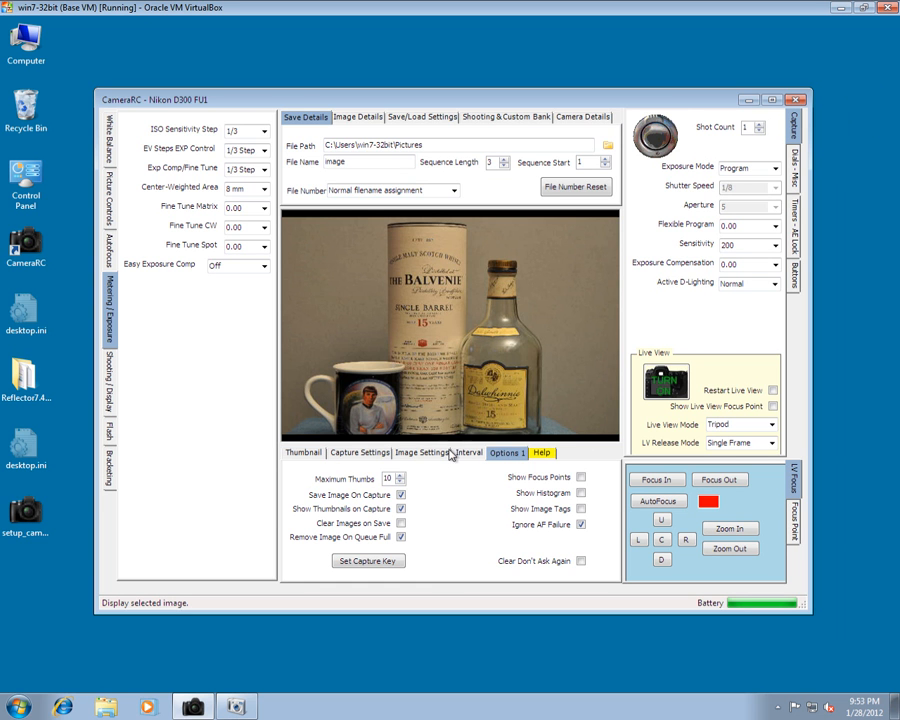
click(581, 494)
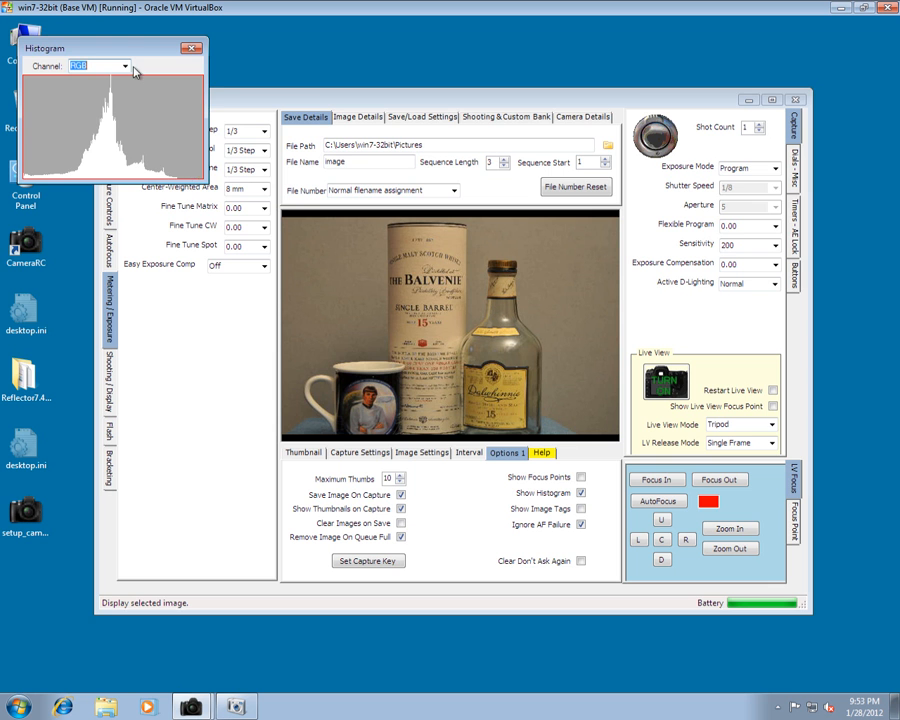
drag(94, 47, 122, 71)
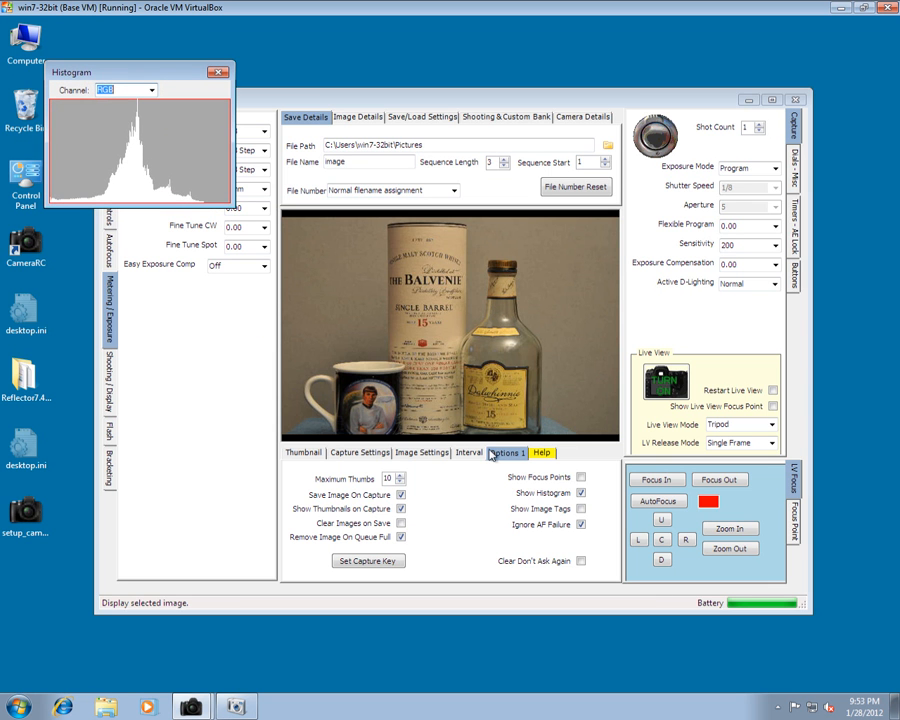
click(580, 510)
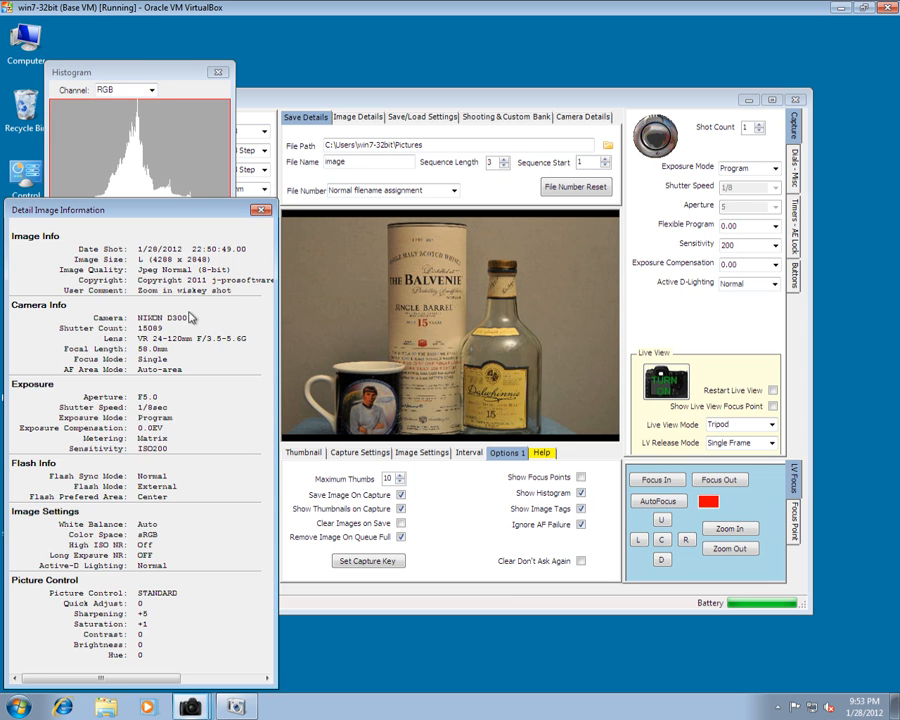
drag(129, 78, 110, 56)
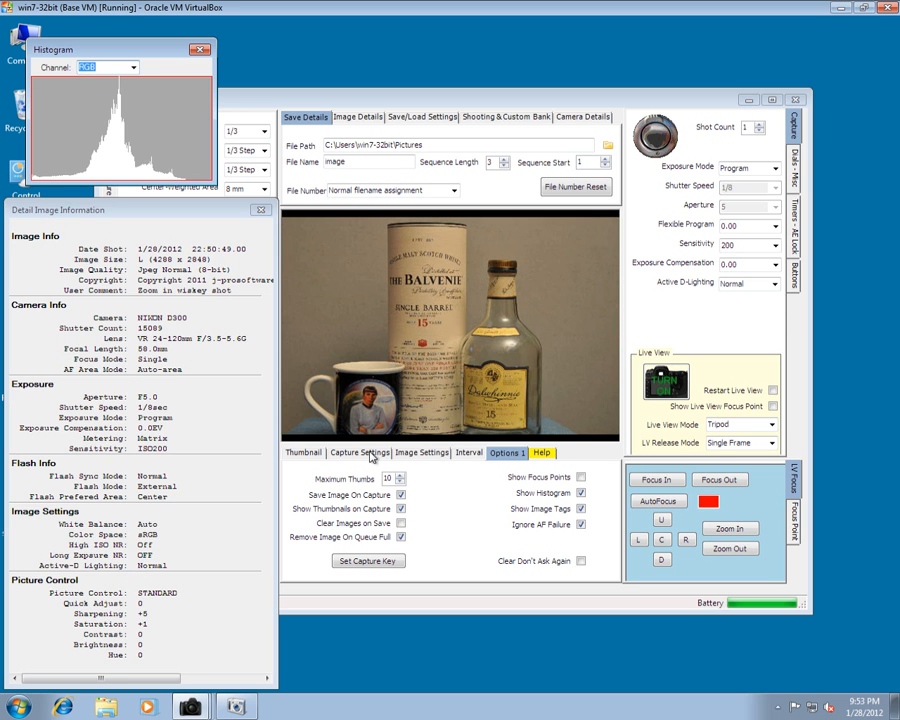
Step: Inspect the histogram and detailed image information for image032.jpg, and close both information windows
click(296, 454)
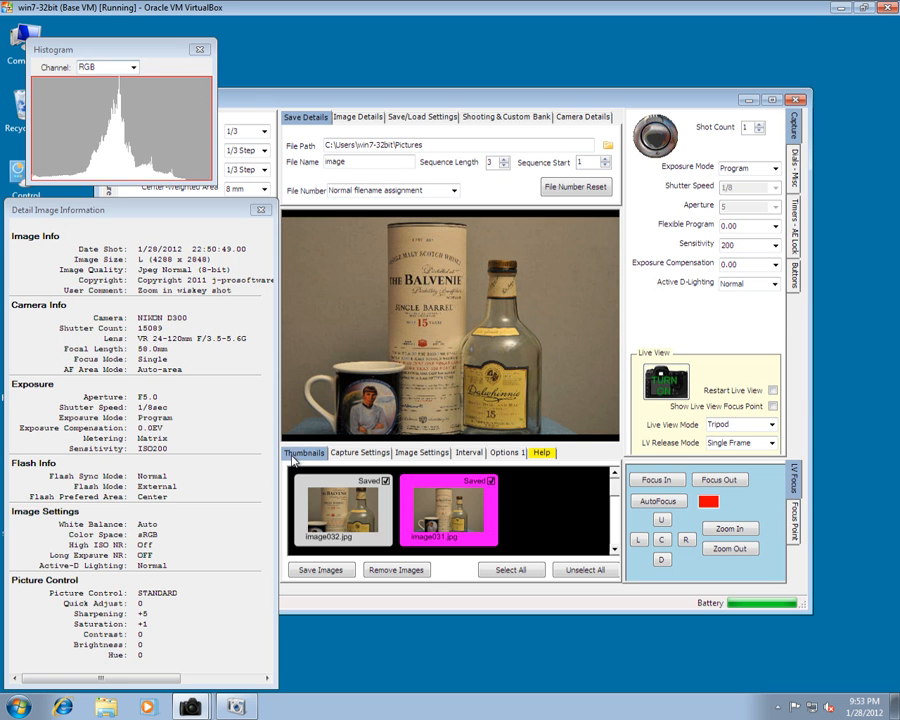
click(349, 508)
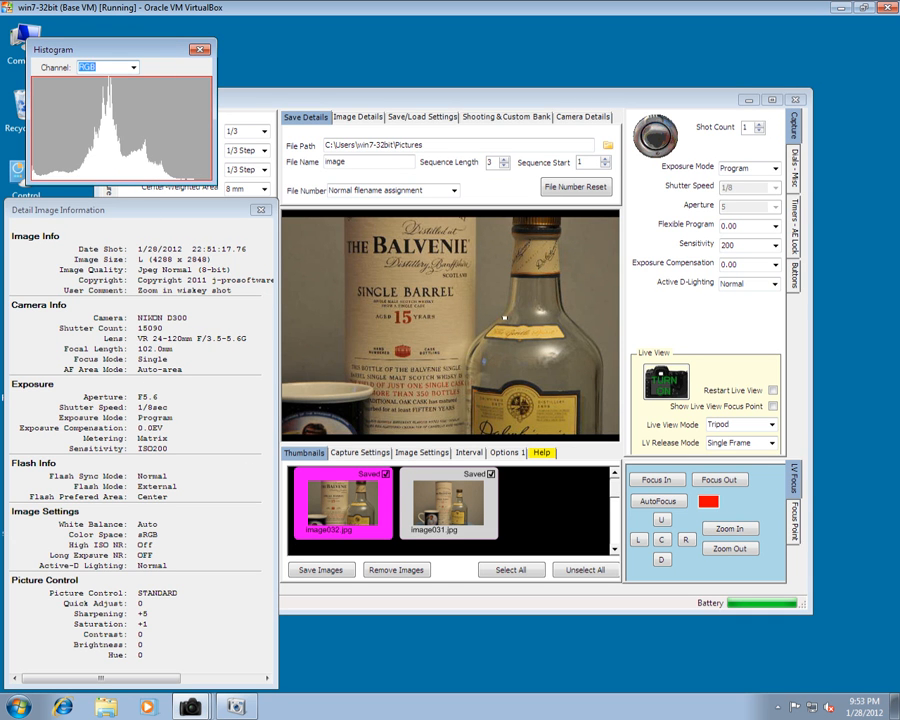
drag(441, 103, 522, 98)
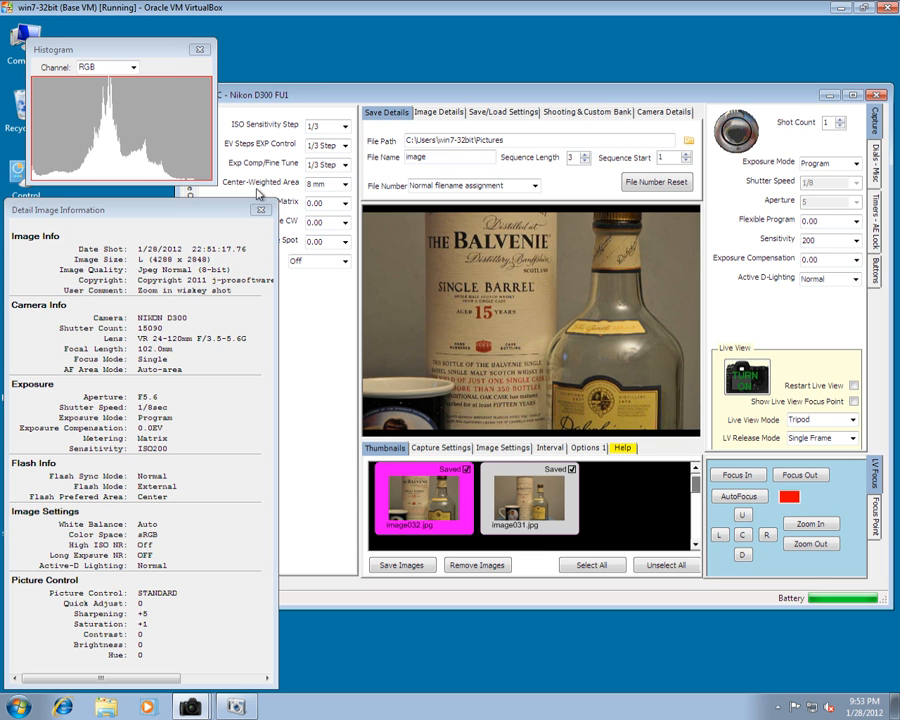
click(201, 54)
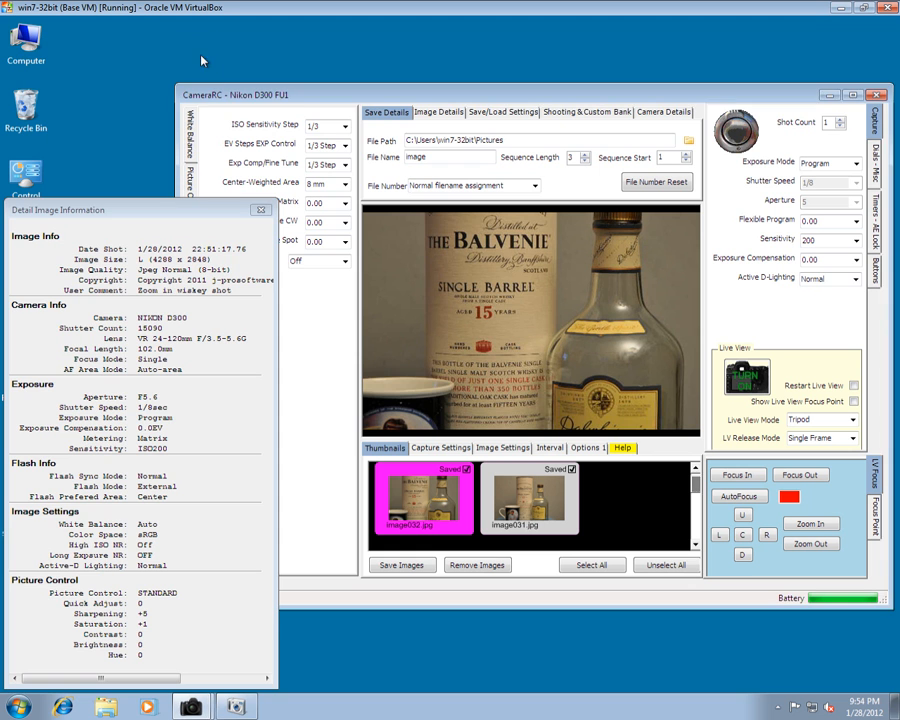
click(260, 212)
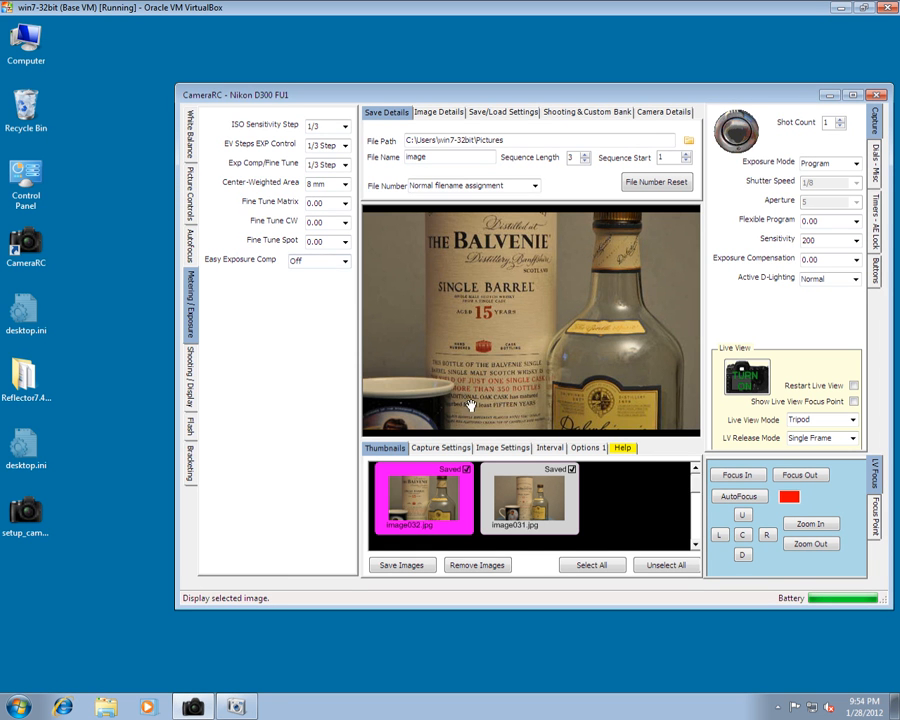
Step: Enable Show Focus Points and capture another image with the camera
click(598, 453)
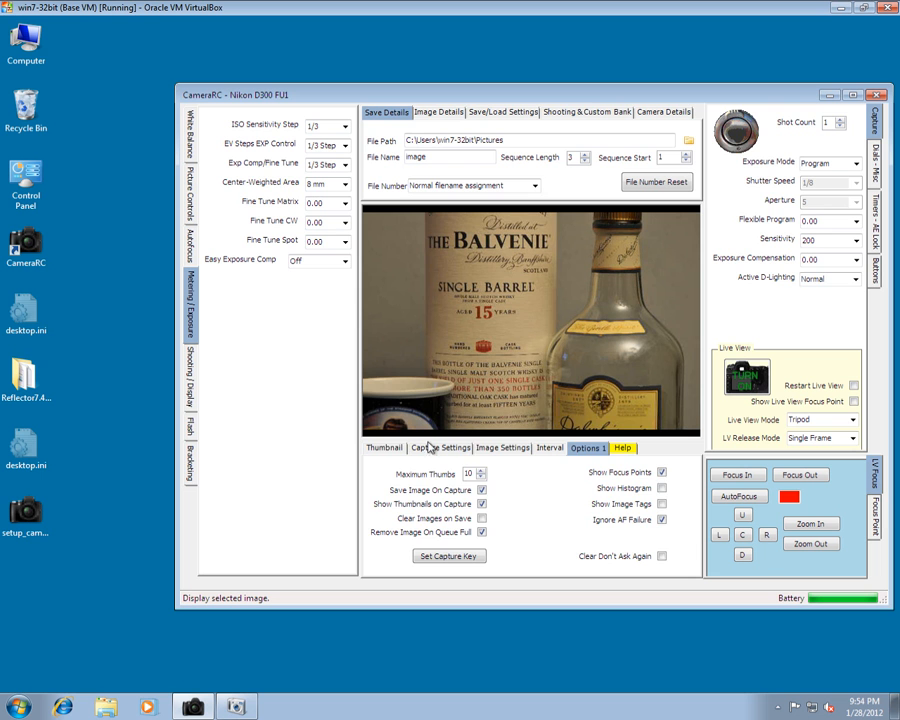
click(395, 448)
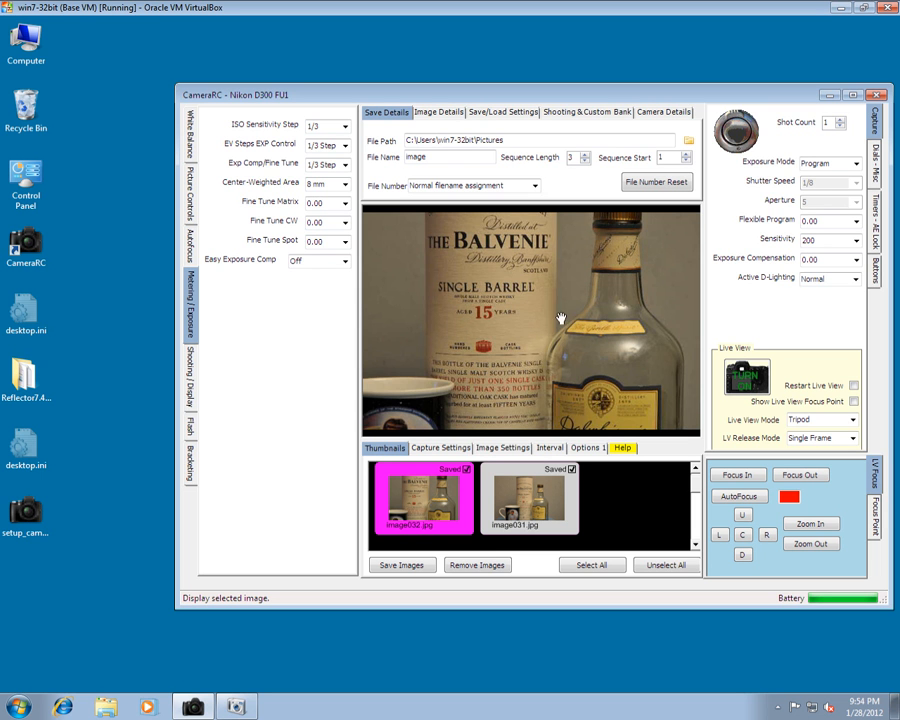
click(740, 139)
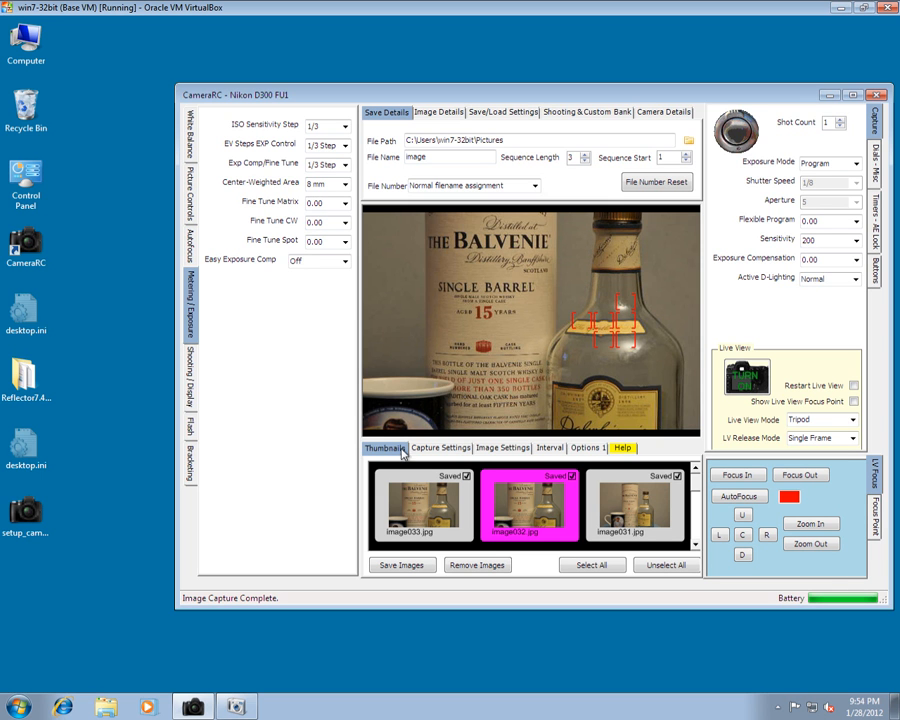
Step: Display image033.jpg, image032.jpg and image031.jpg in turn from their thumbnails
click(434, 511)
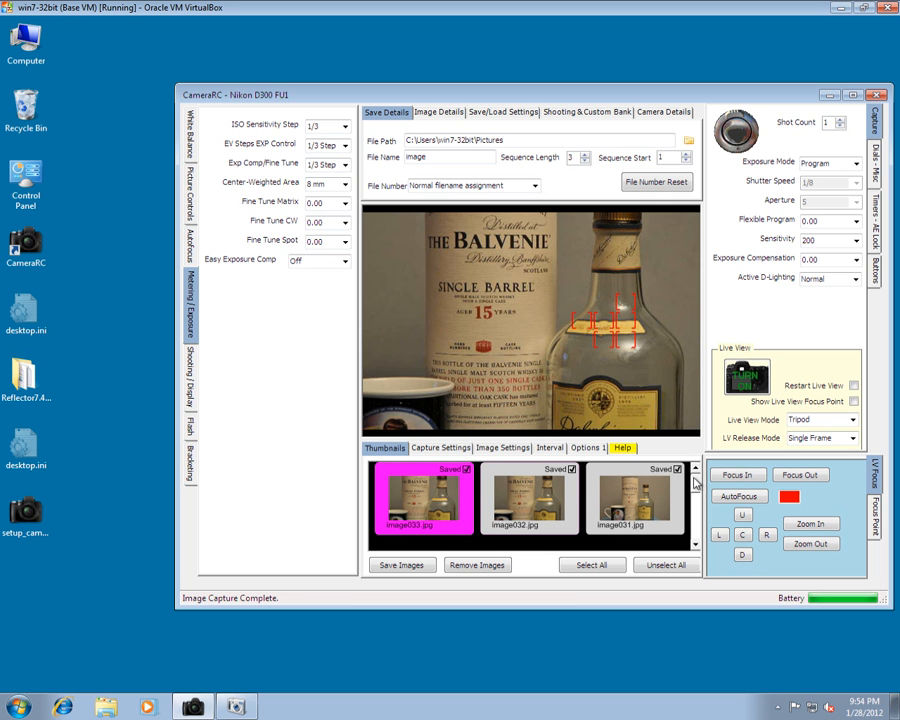
scroll(694, 486, up, 1)
drag(693, 483, 694, 480)
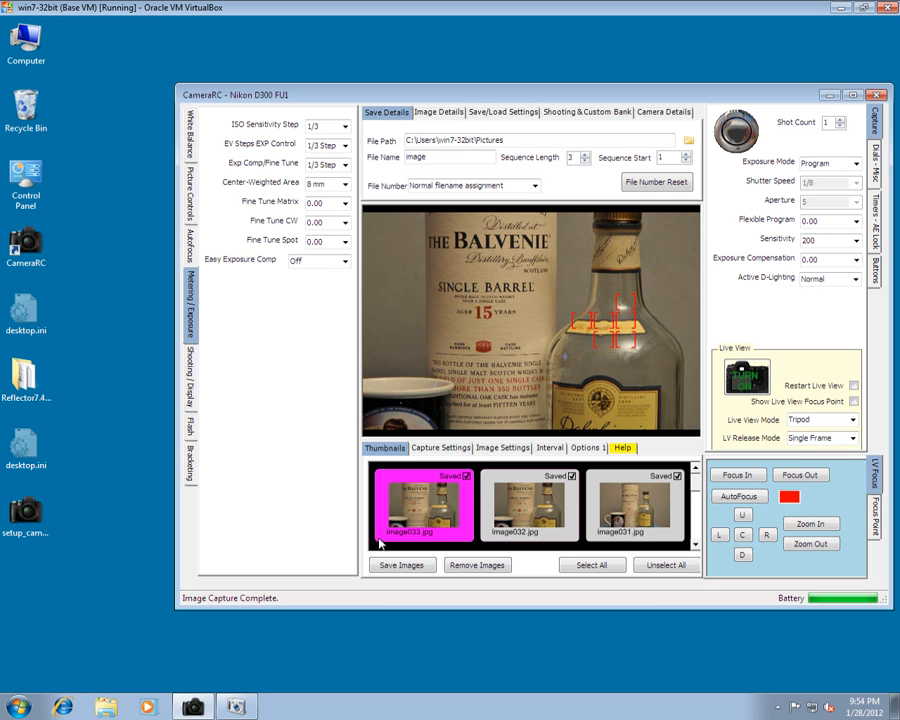
click(527, 521)
click(617, 489)
Step: Select the thumbnail range from image033.jpg through image031.jpg and clear the whole selection
click(422, 490)
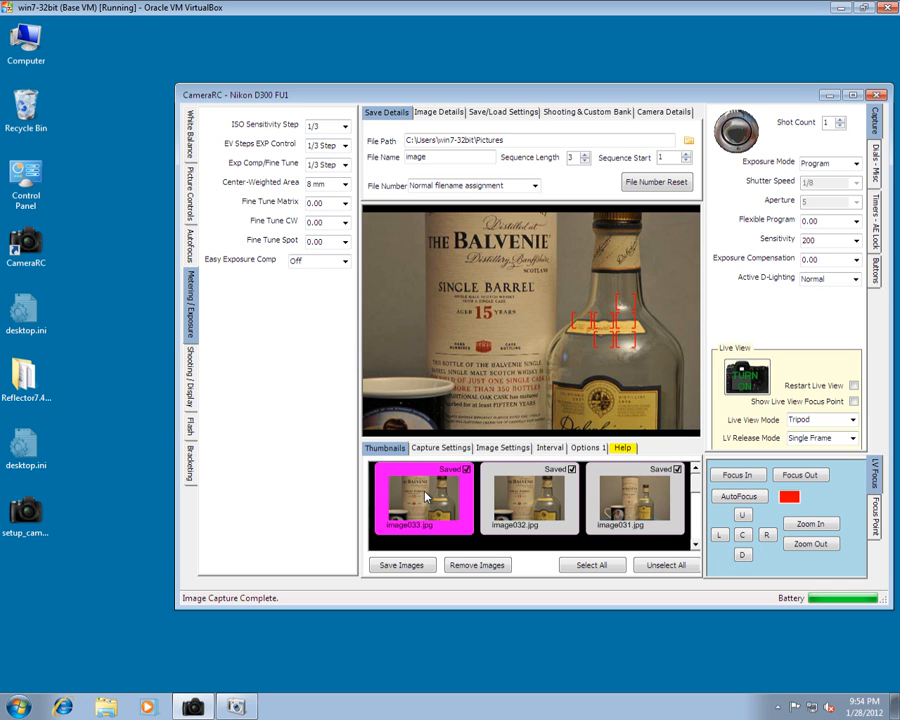
shift+click(632, 508)
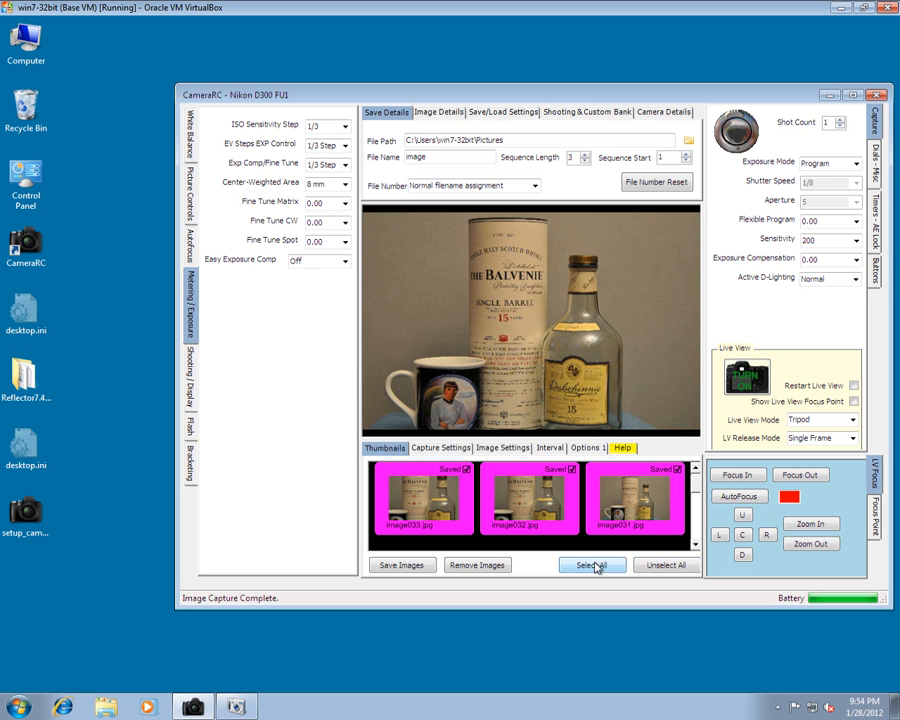
click(679, 566)
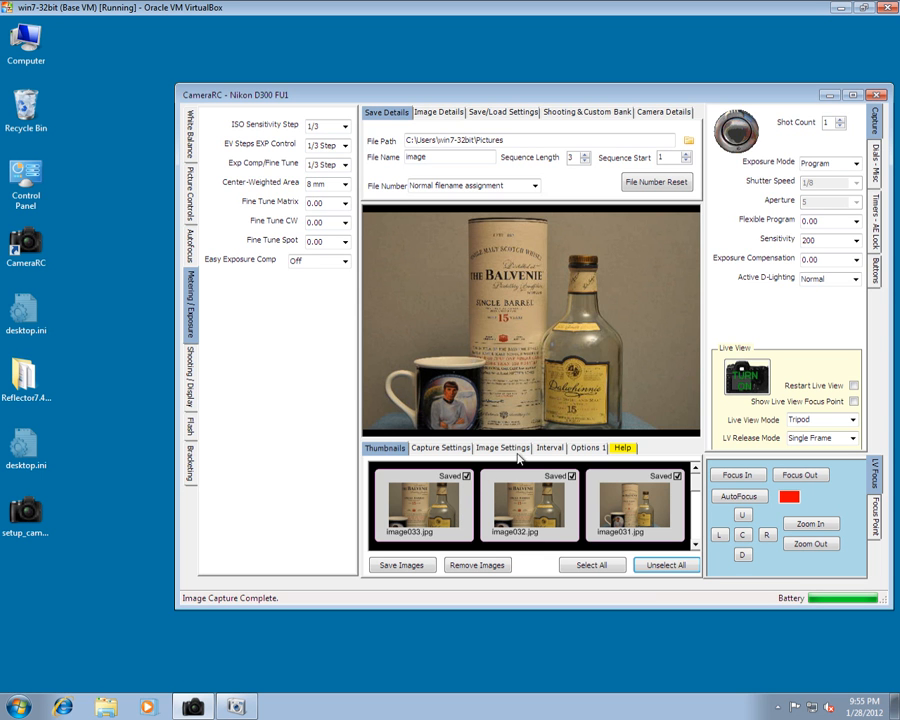
Step: Clear the state of all Don't Ask Again flags in the program options
click(583, 449)
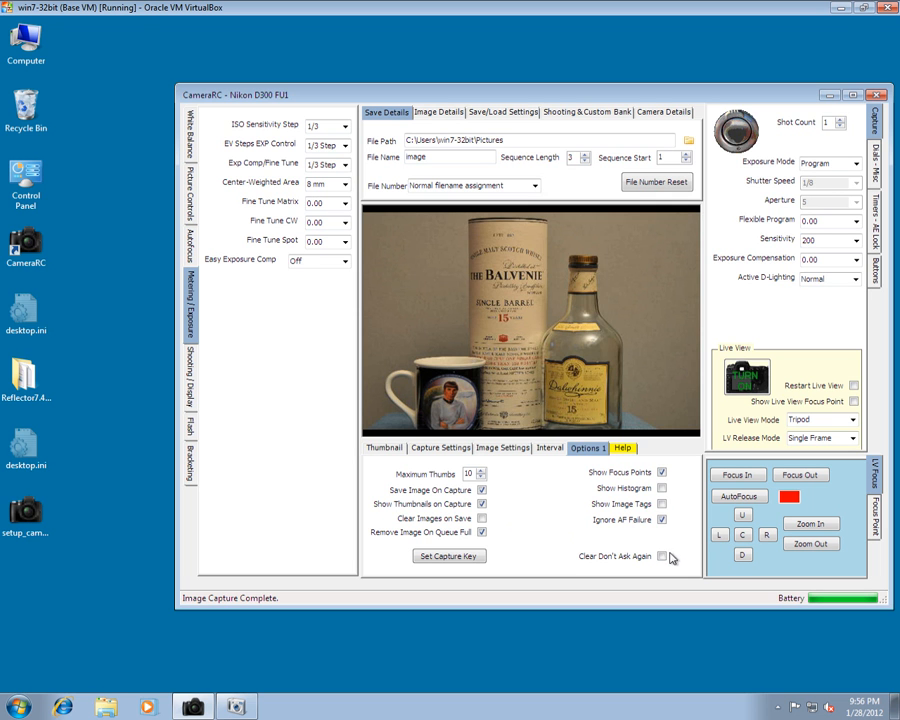
click(662, 558)
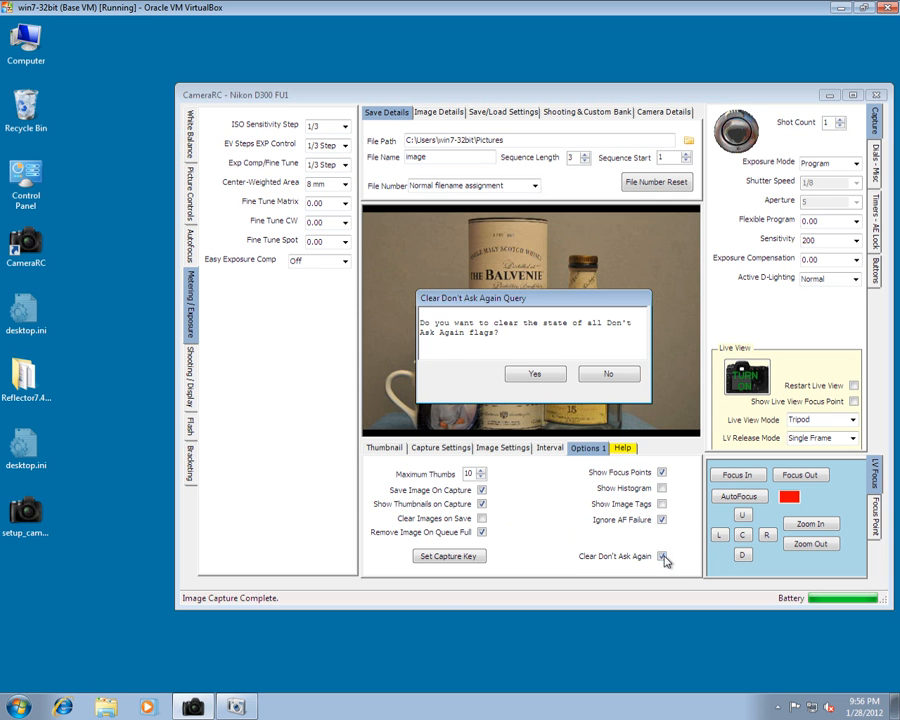
click(535, 374)
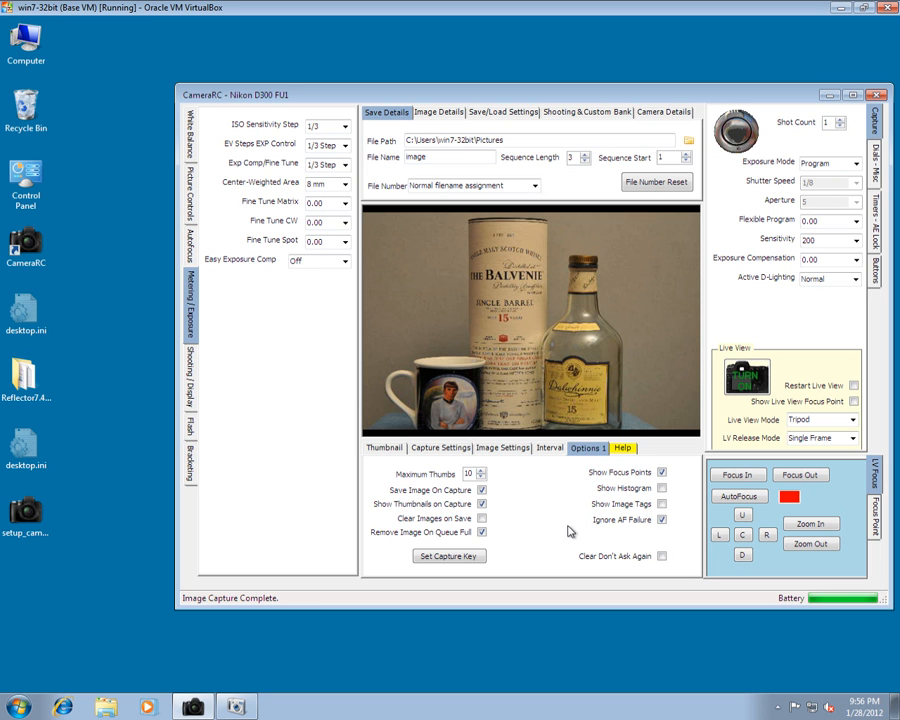
Step: Disable Ignore AF Failure, capture an image, and acknowledge the out-of-focus warning
click(661, 520)
click(661, 520)
click(745, 135)
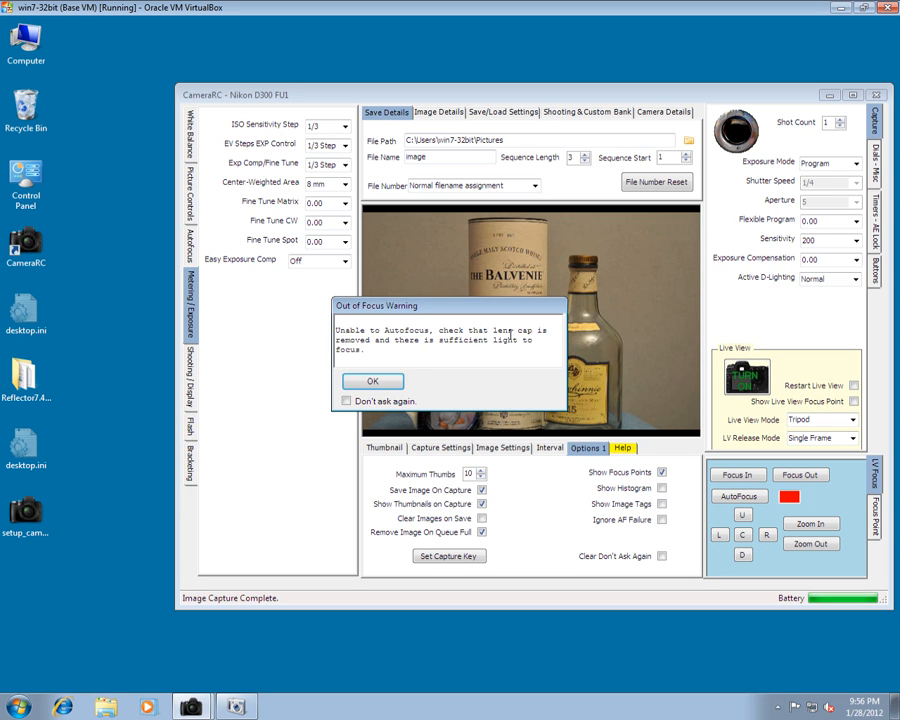
click(374, 384)
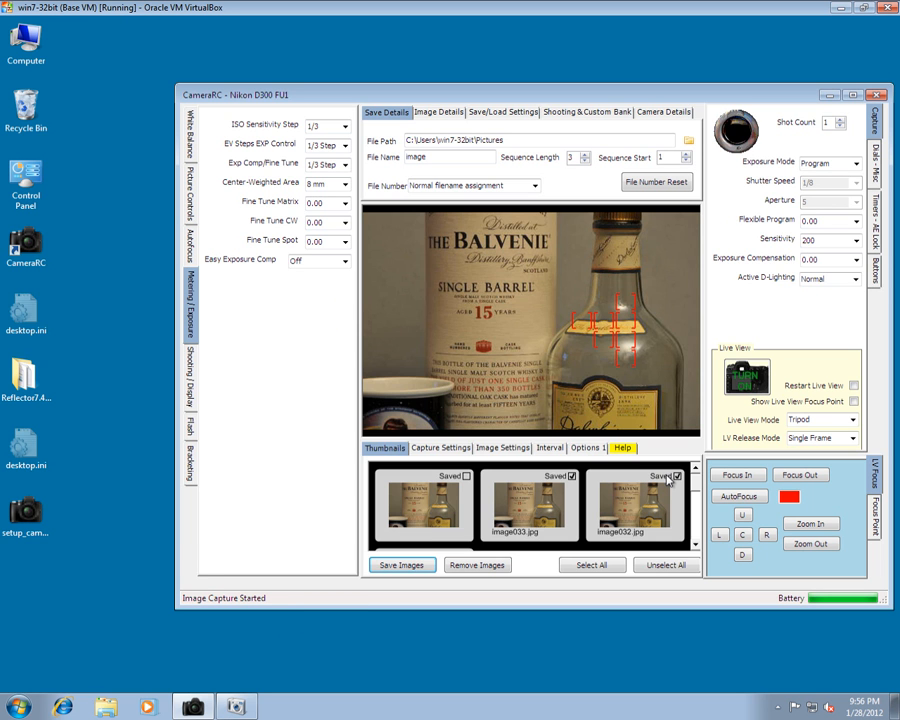
Step: Enable Ignore AF Failure again and trigger another image capture
click(594, 450)
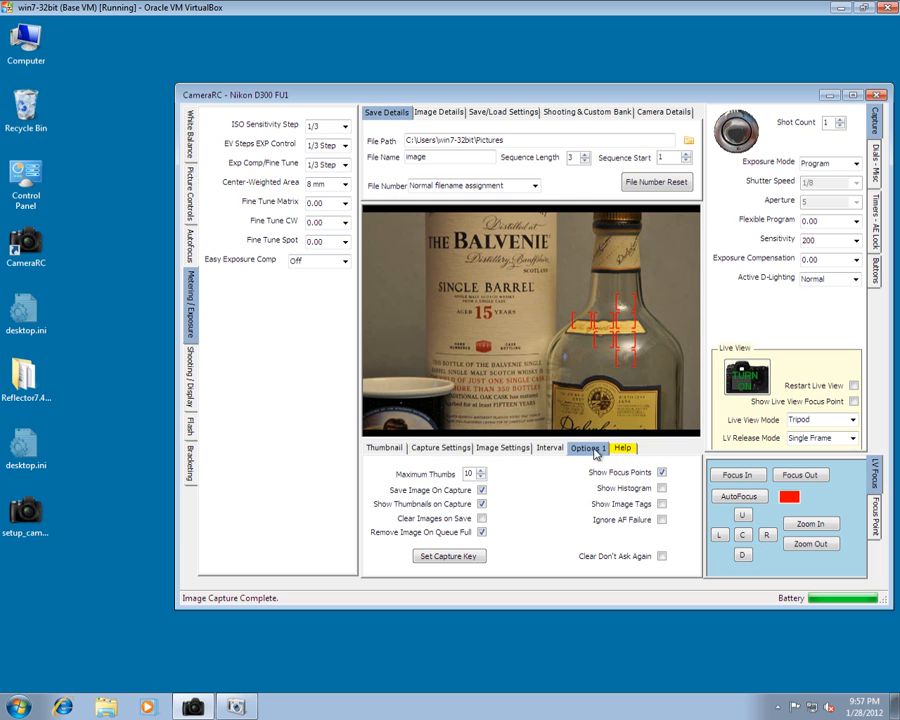
click(661, 521)
click(736, 140)
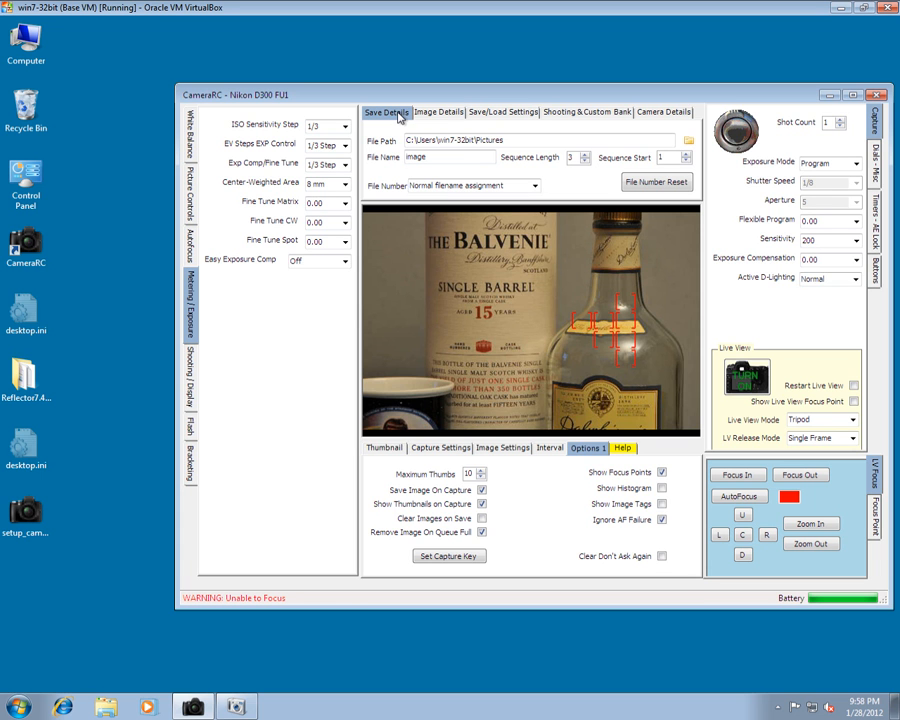
Step: Remove the word "shot" from the image comment and open the options for saving and loading camera settings
click(442, 114)
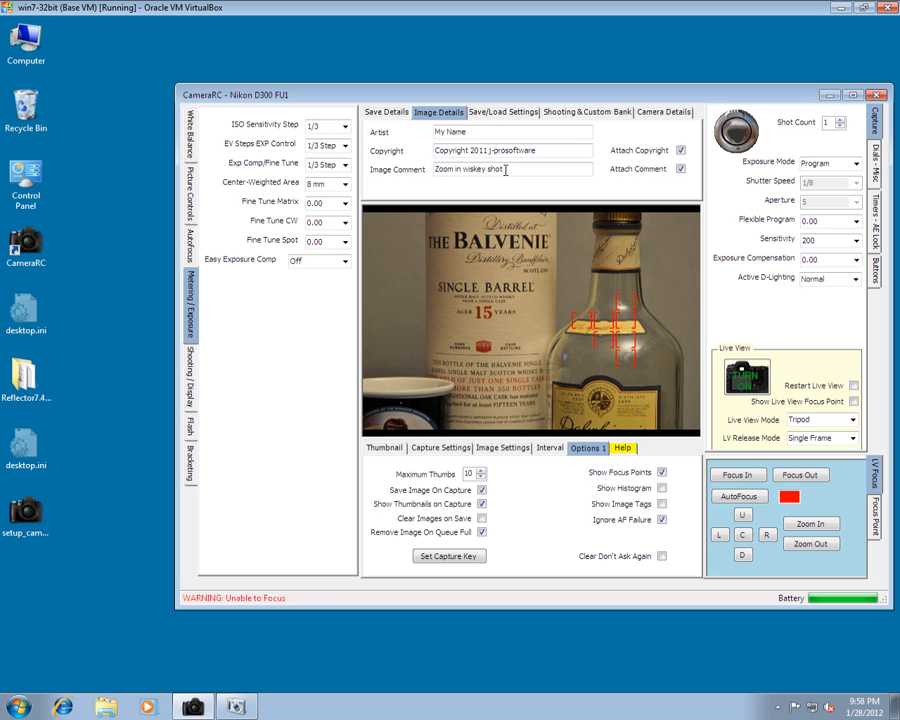
drag(515, 169, 484, 169)
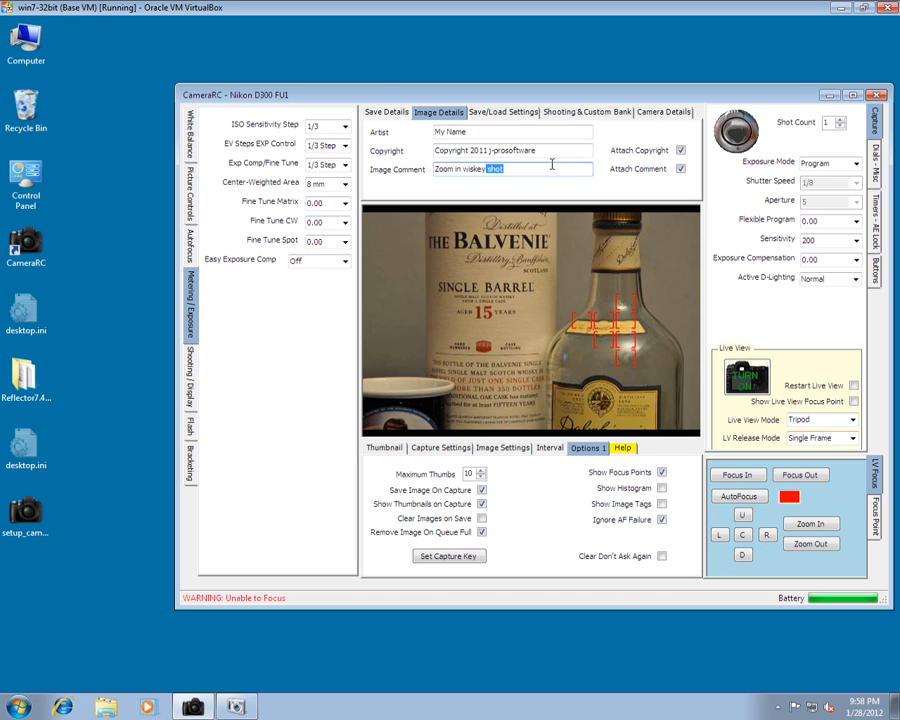
key(BackSpace)
click(512, 117)
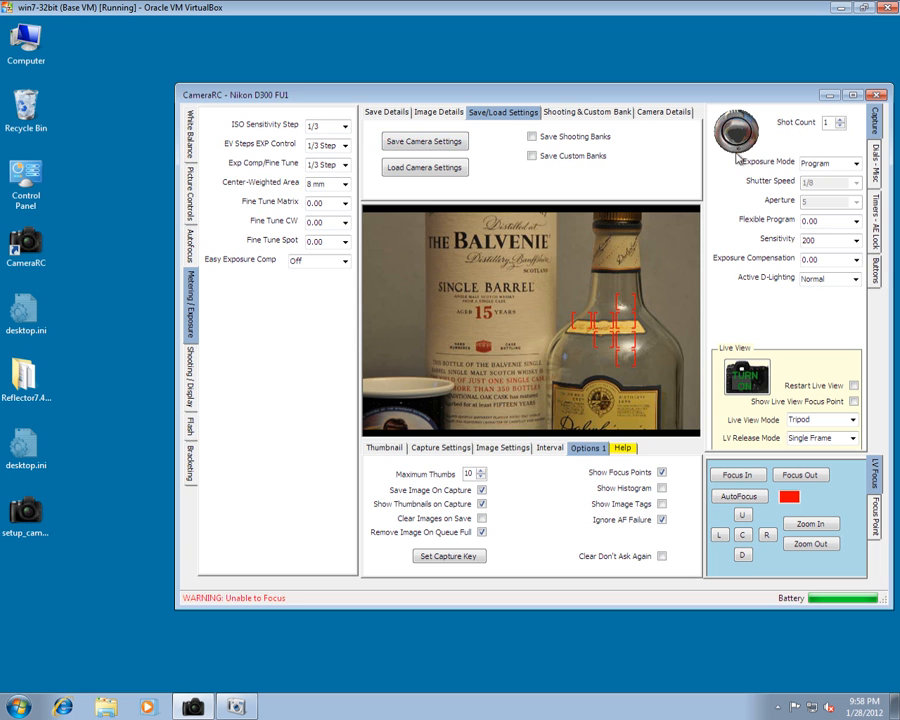
Step: Save the current camera settings as Portrait Settings.xml in the INI folder, replacing the existing file
click(442, 143)
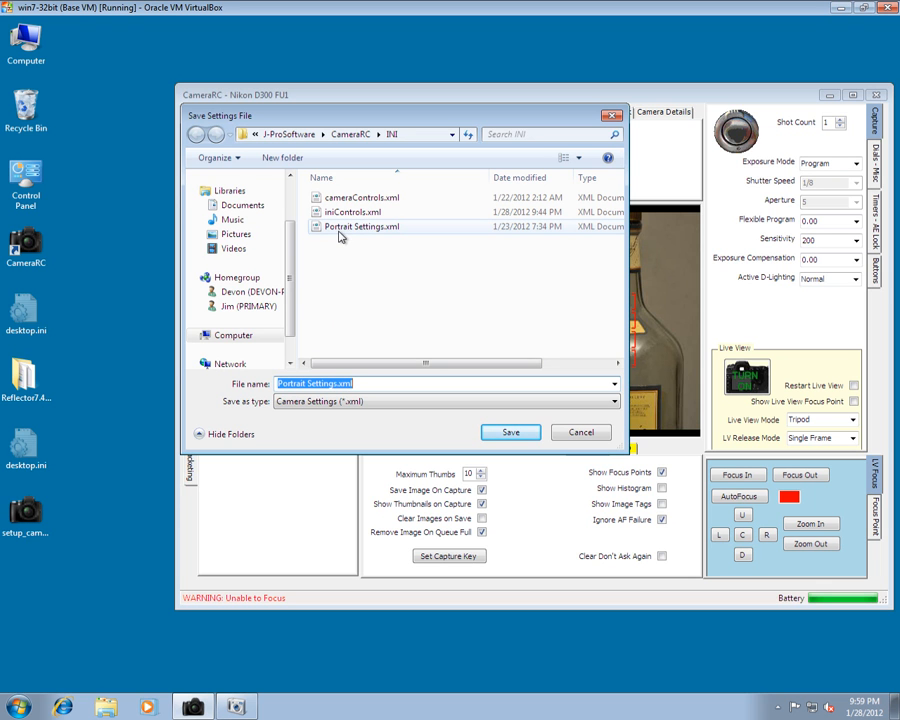
click(509, 438)
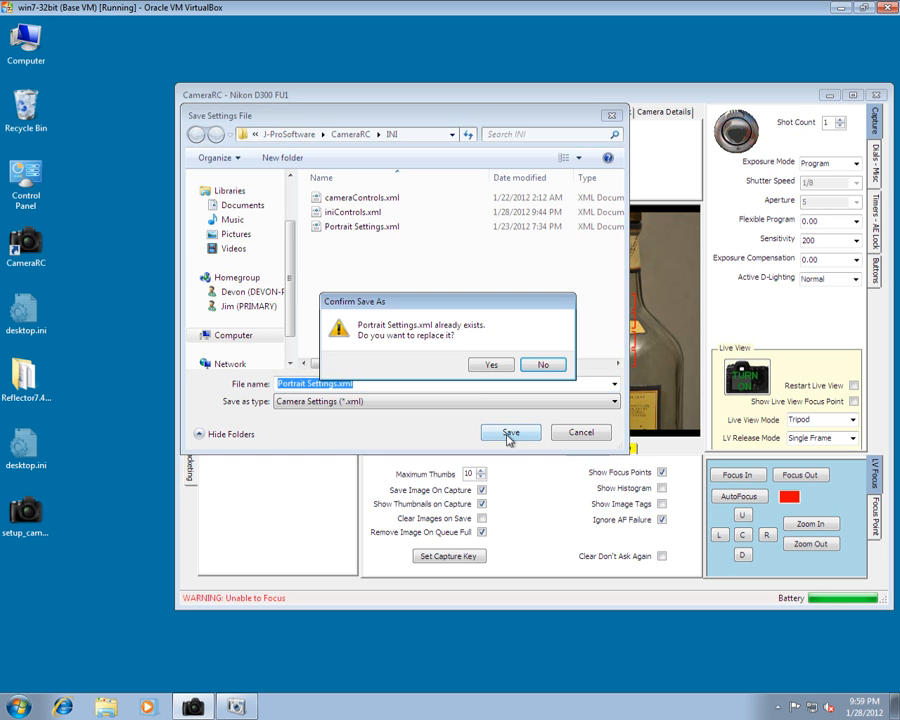
click(487, 365)
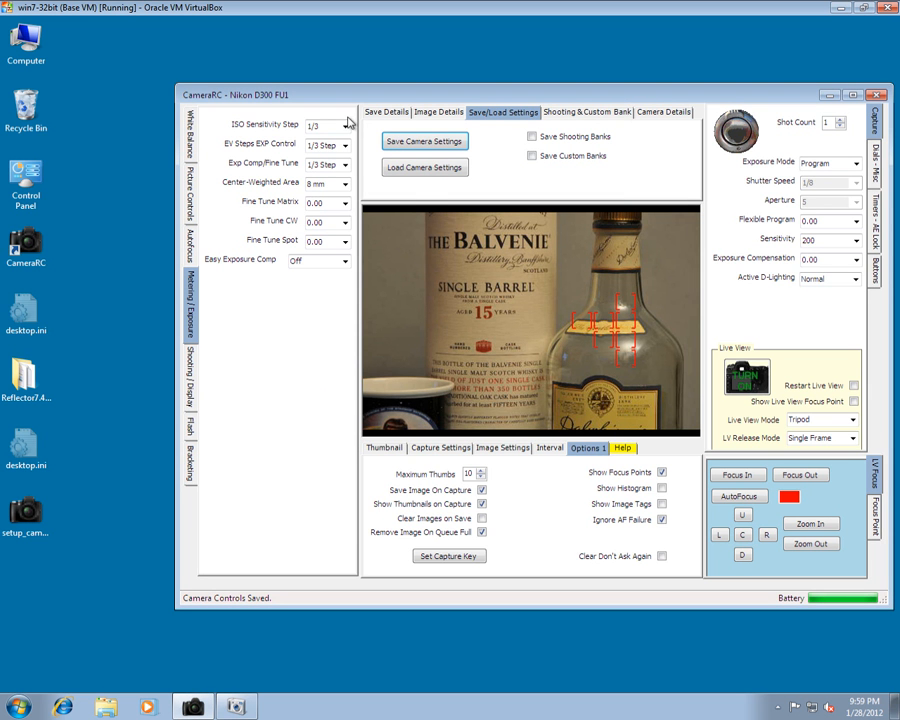
Step: Change the white balance to Color Temperature and the exposure mode to Manual
click(189, 146)
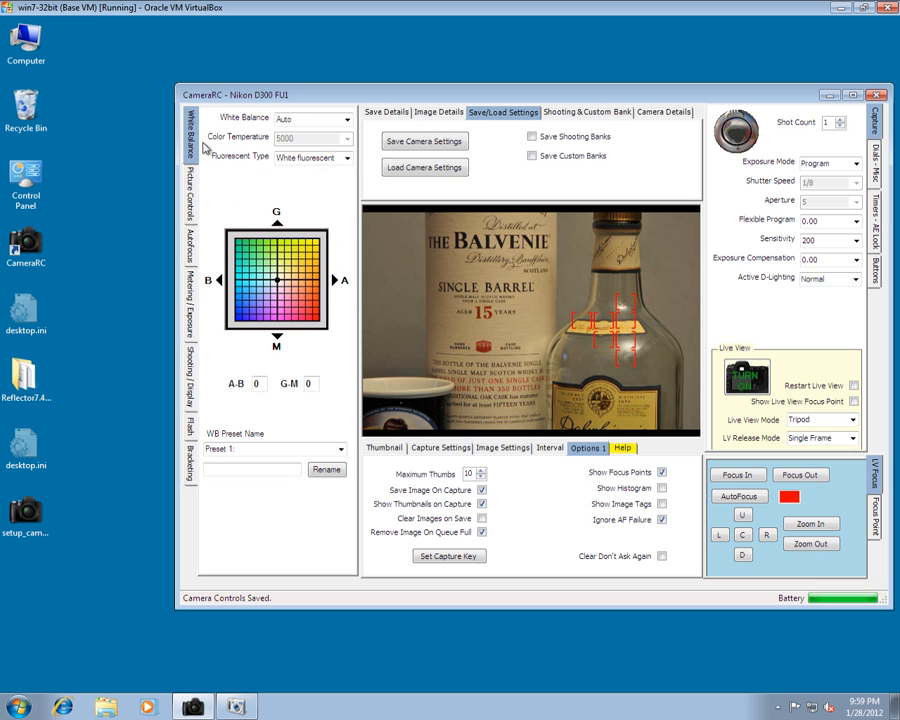
click(347, 119)
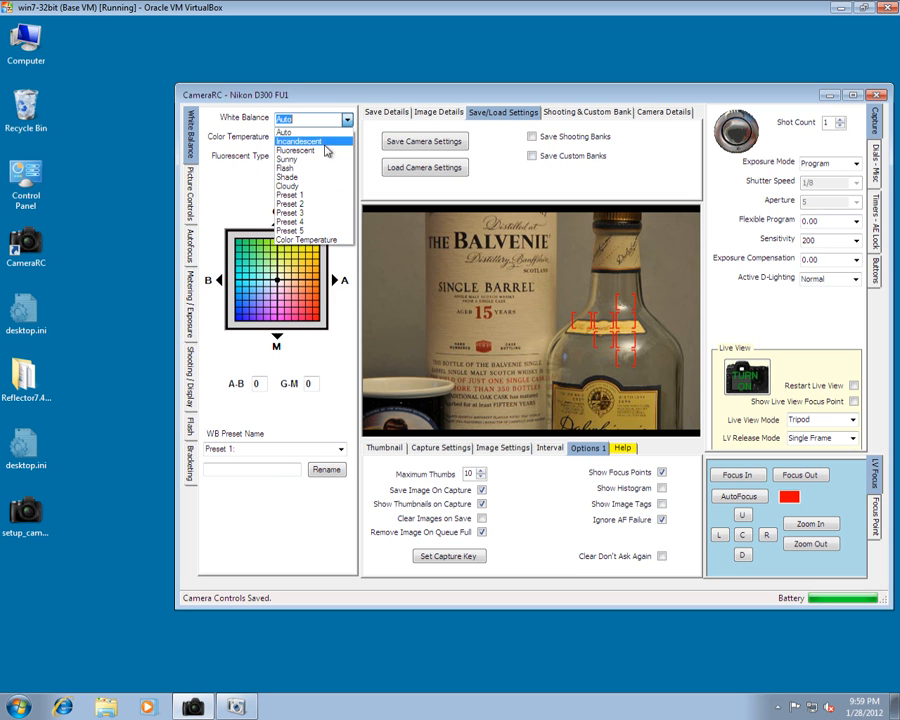
click(306, 240)
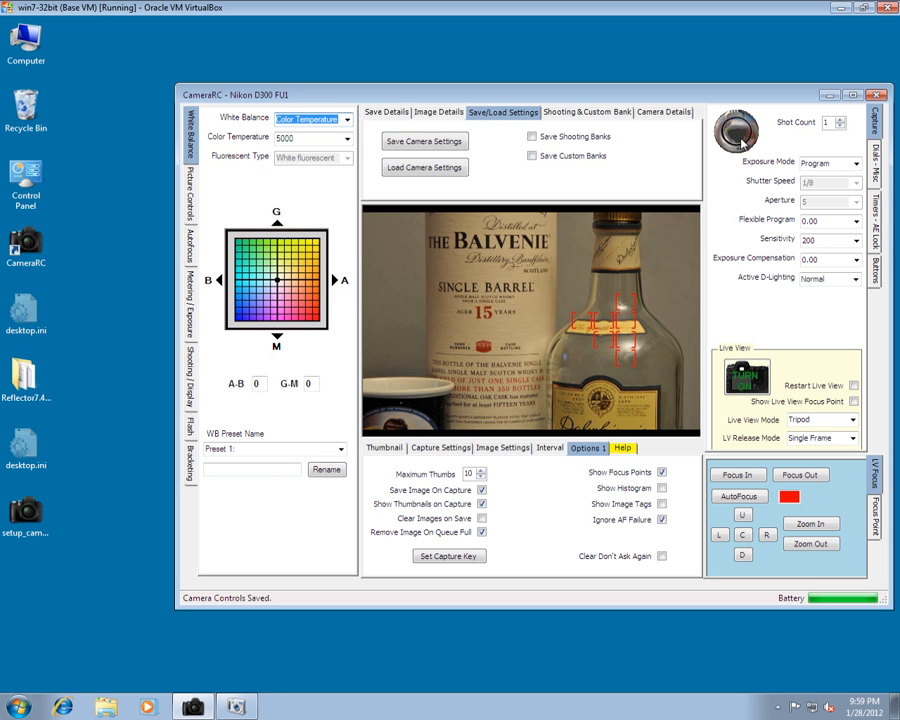
click(856, 163)
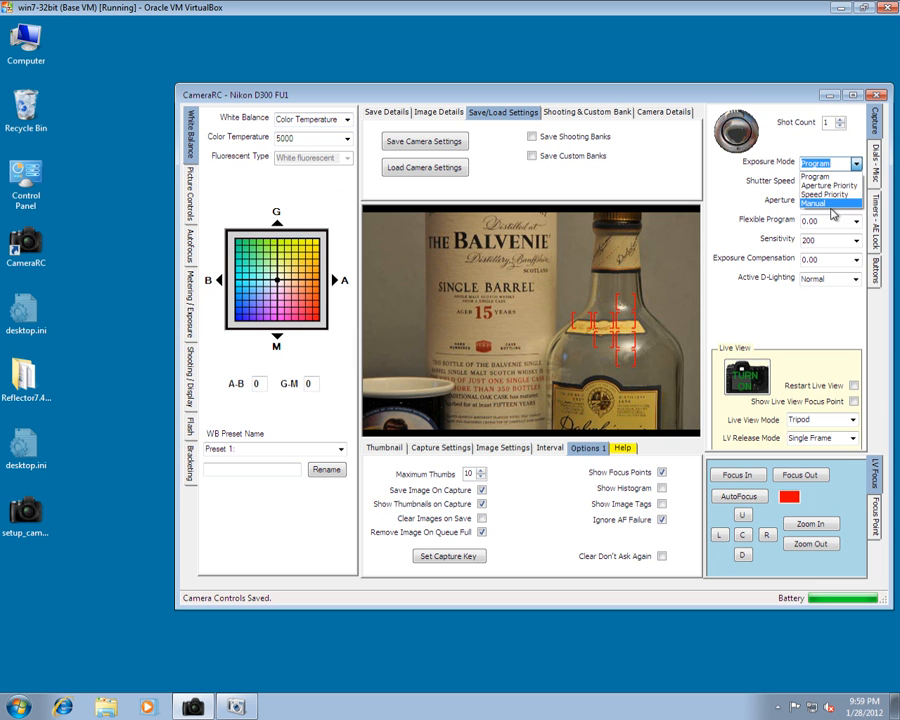
click(831, 204)
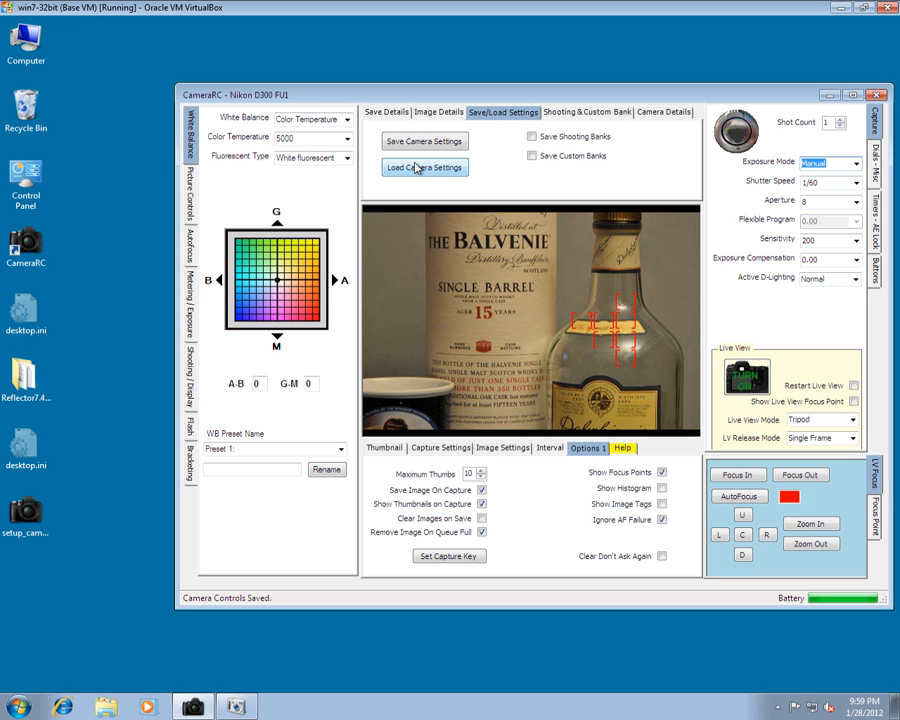
Step: Load the camera settings stored in Portrait Settings.xml
click(428, 170)
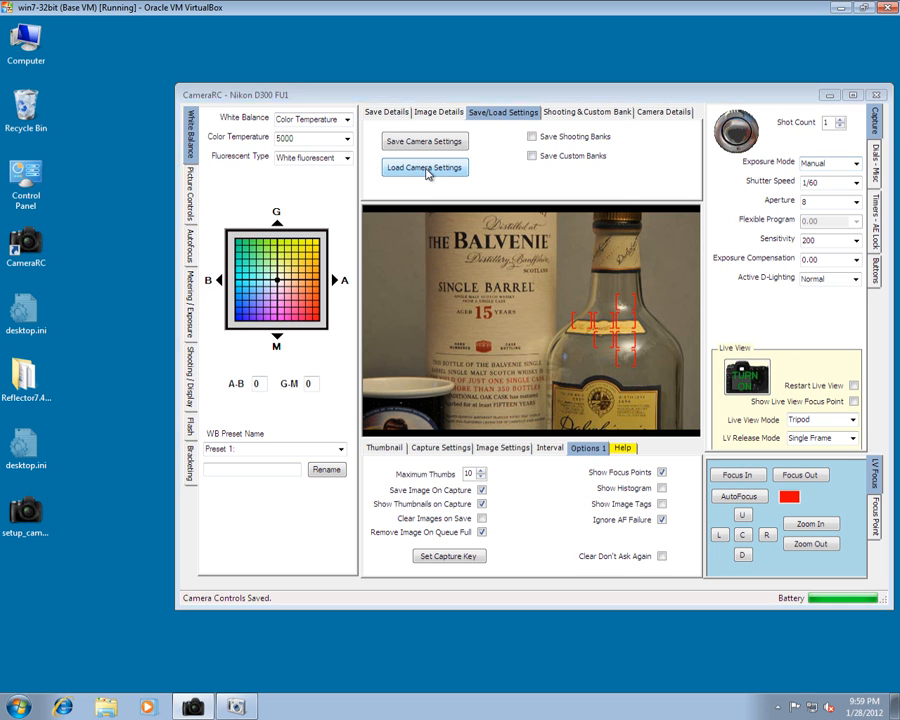
click(347, 228)
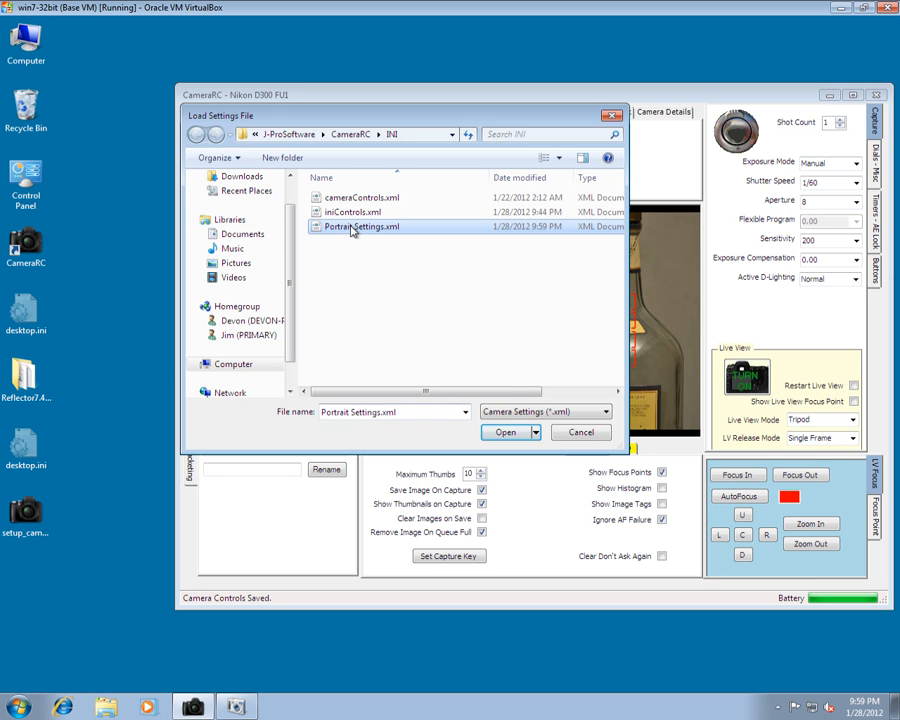
click(503, 436)
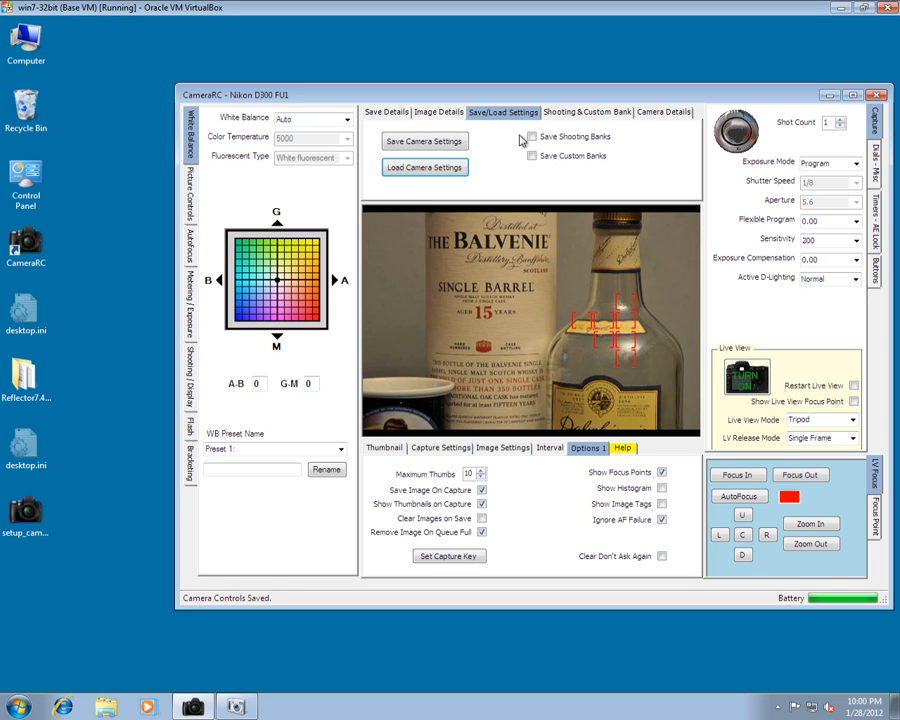
Step: Rename shooting bank B as "New Bank"
click(584, 114)
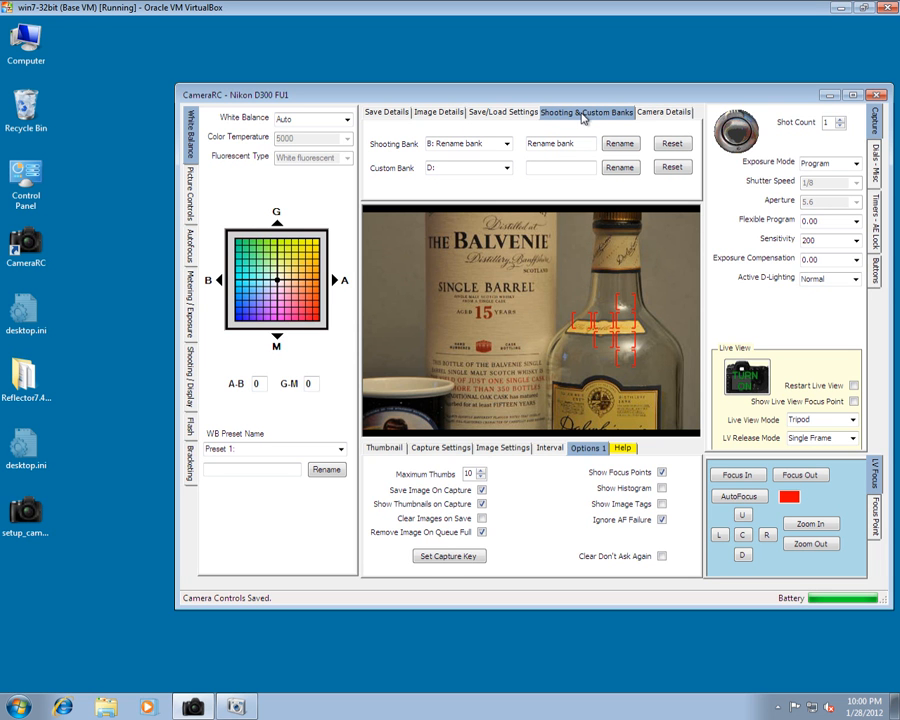
click(582, 143)
drag(582, 143, 521, 145)
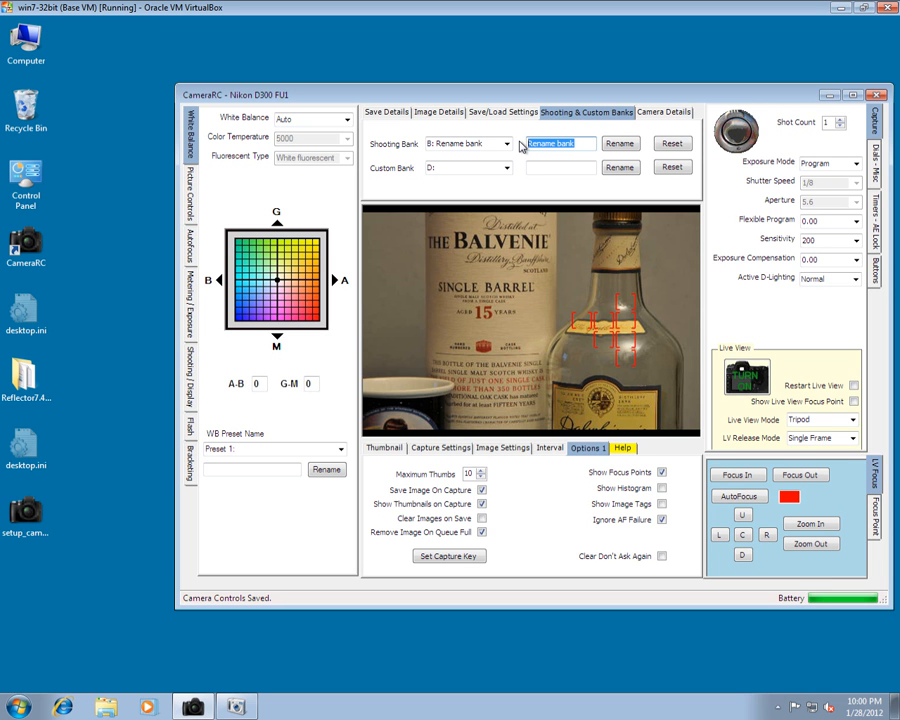
text(New Bank)
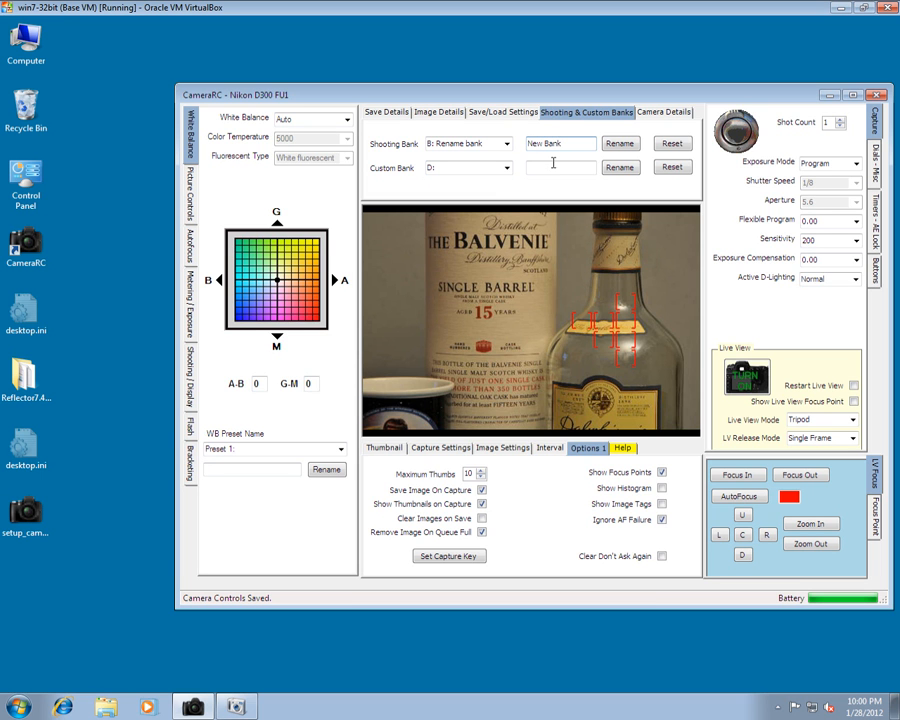
click(619, 144)
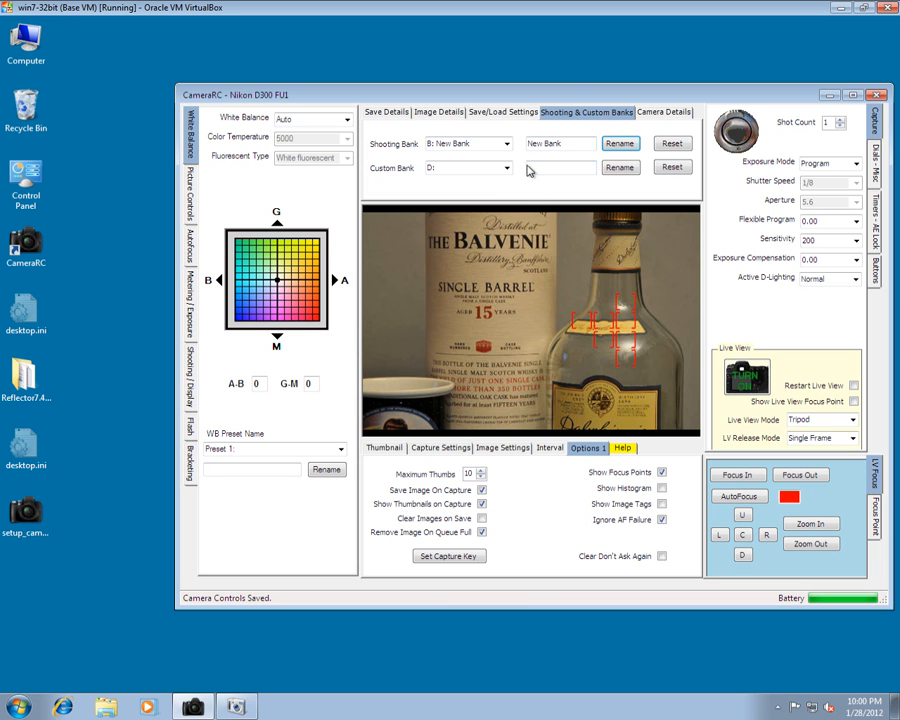
Step: Rename custom bank D as "Custom Bank 4"
click(536, 168)
text(Custgome)
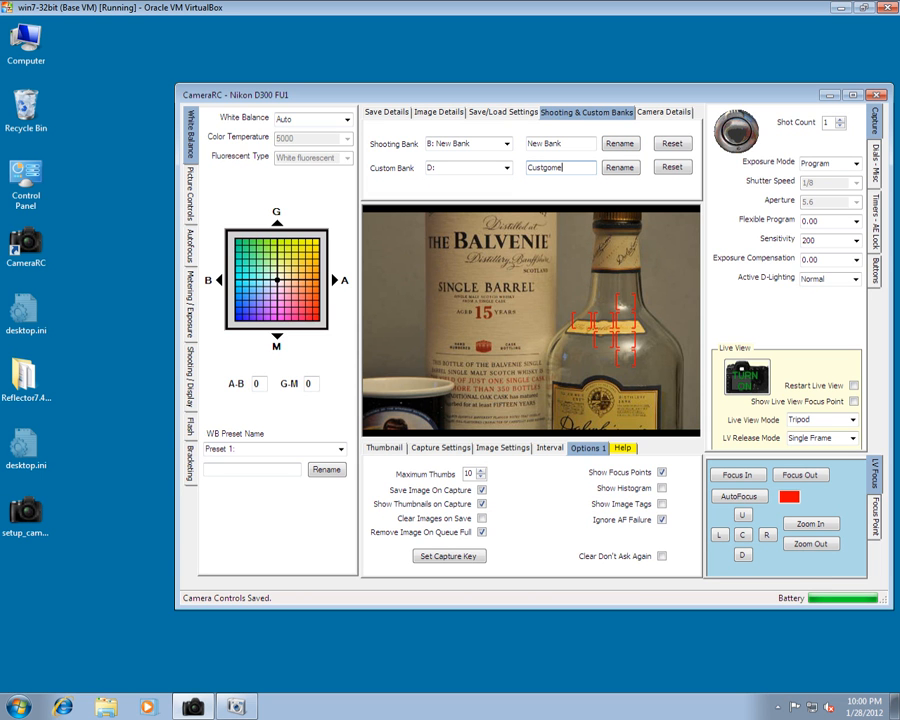
key(BackSpace)
key(BackSpace)
key(BackSpace)
click(612, 169)
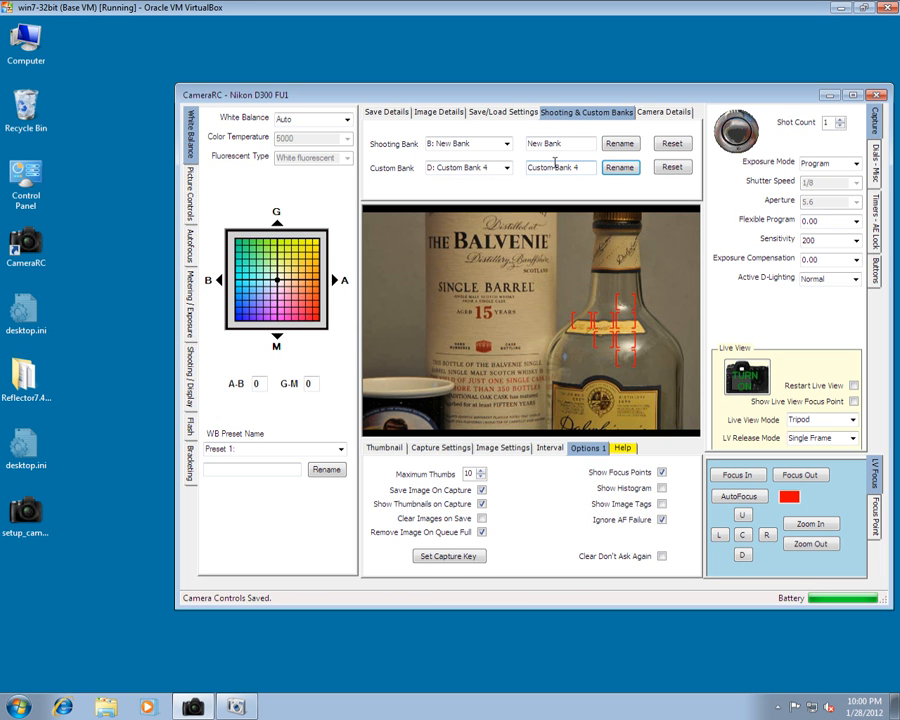
Step: Review the camera and lens details, and set the camera's date and time with the C-Set option
click(659, 117)
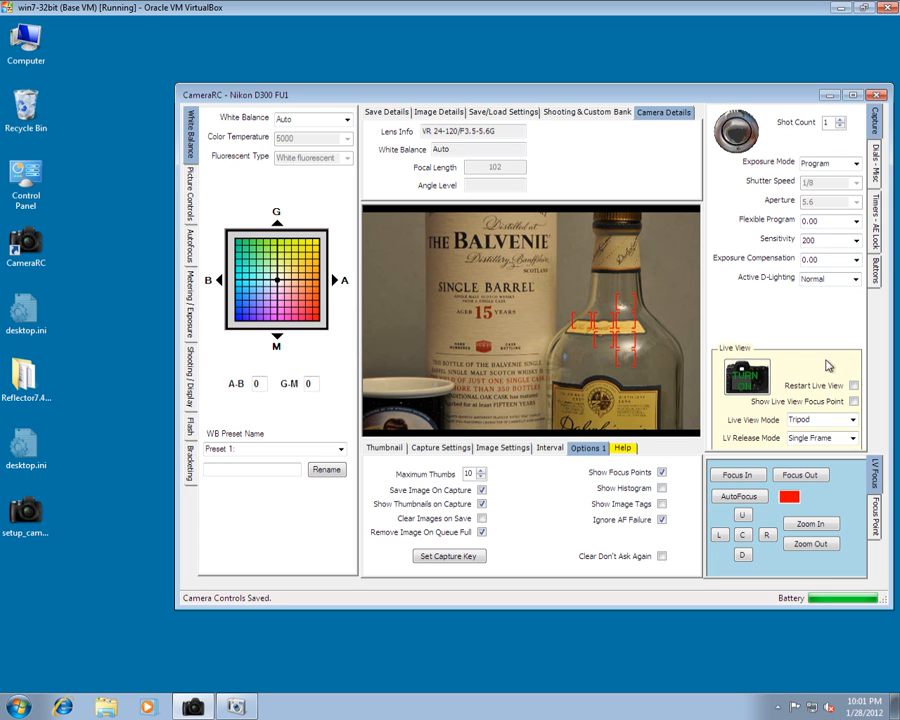
click(880, 166)
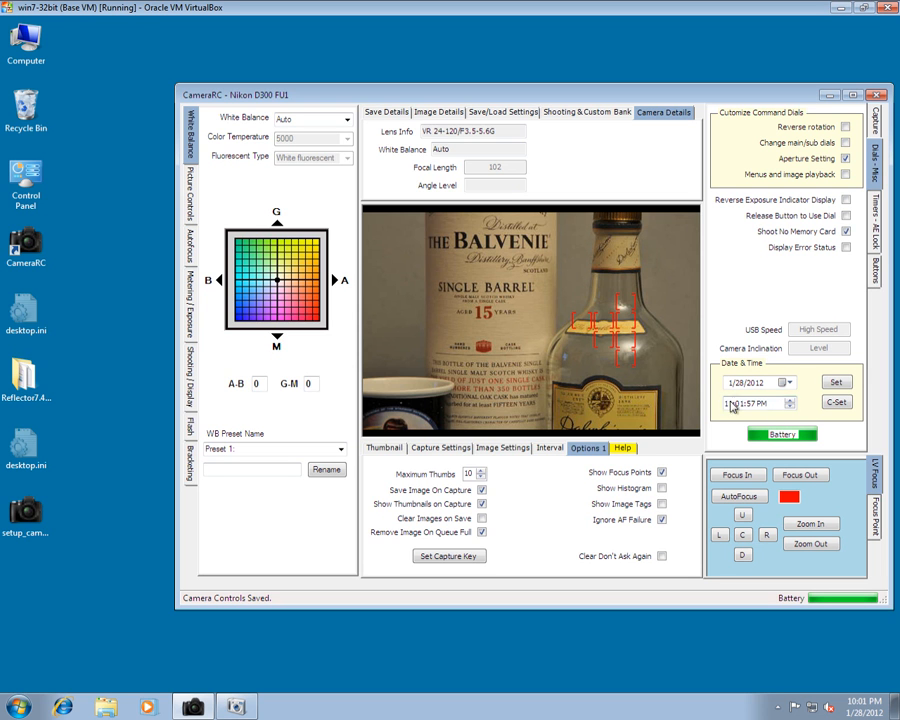
click(837, 404)
Step: Examine the timer, AE lock and button settings, including the assignments available for the FUNC. button and FUNC. button with dial
click(876, 227)
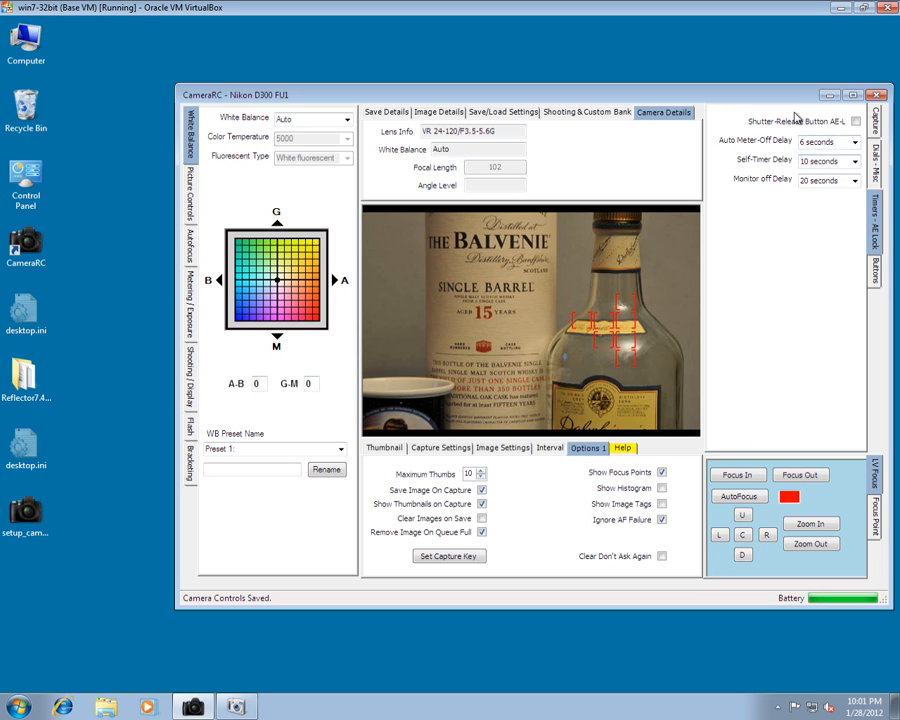
click(876, 272)
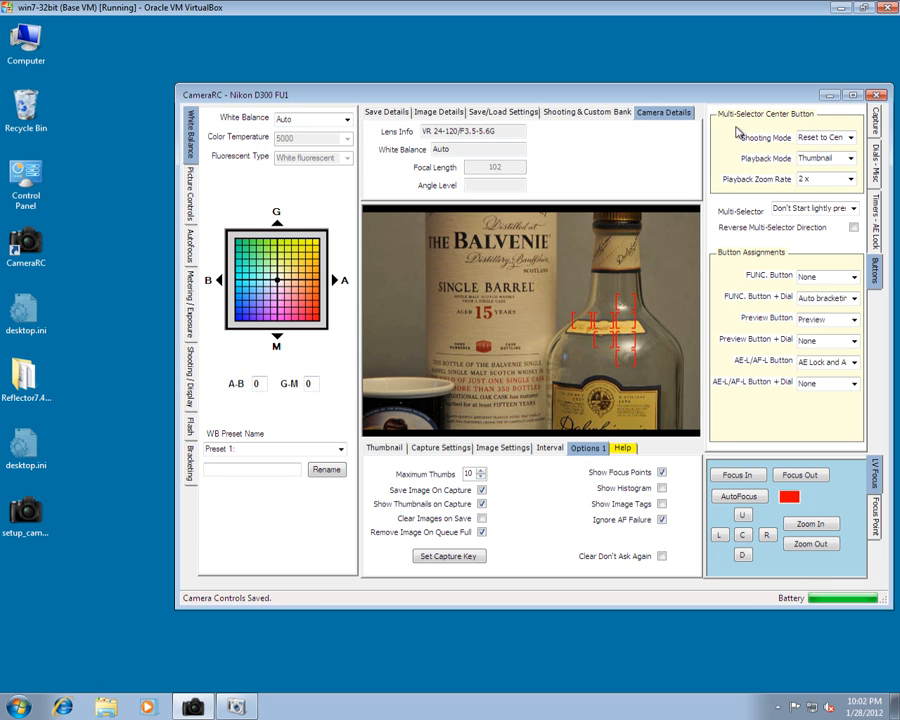
click(854, 278)
click(855, 289)
click(853, 299)
click(853, 299)
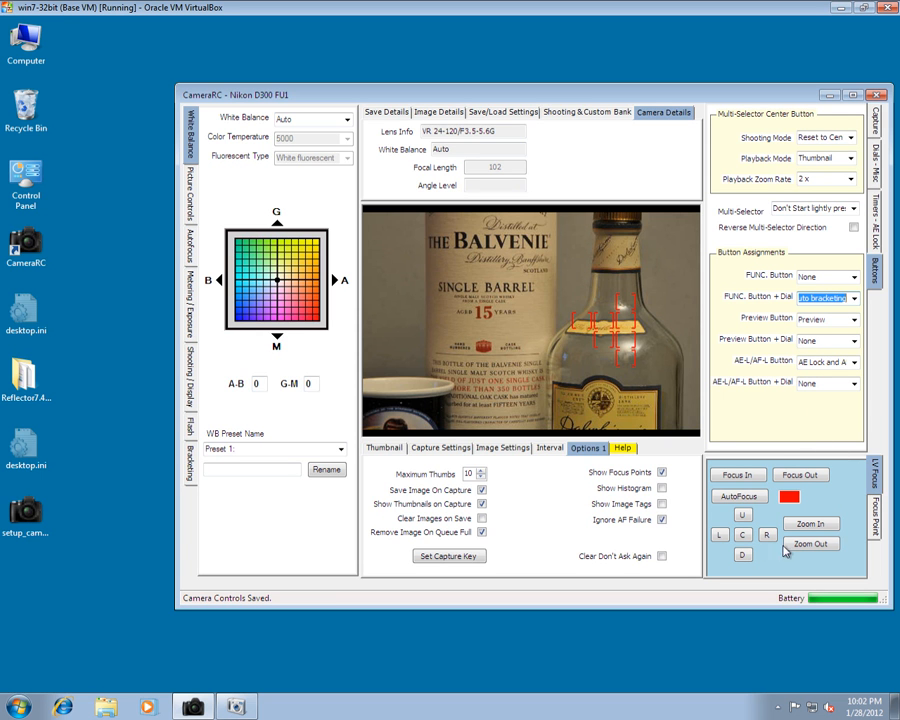
Step: Examine the focus point display and the capture, picture control and autofocus settings
click(875, 505)
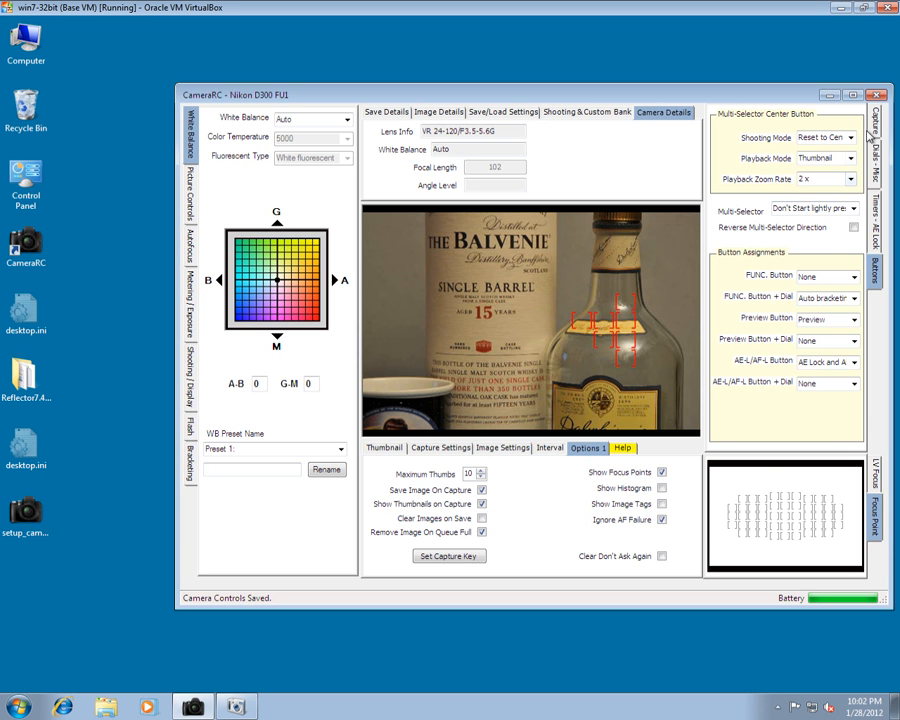
click(876, 120)
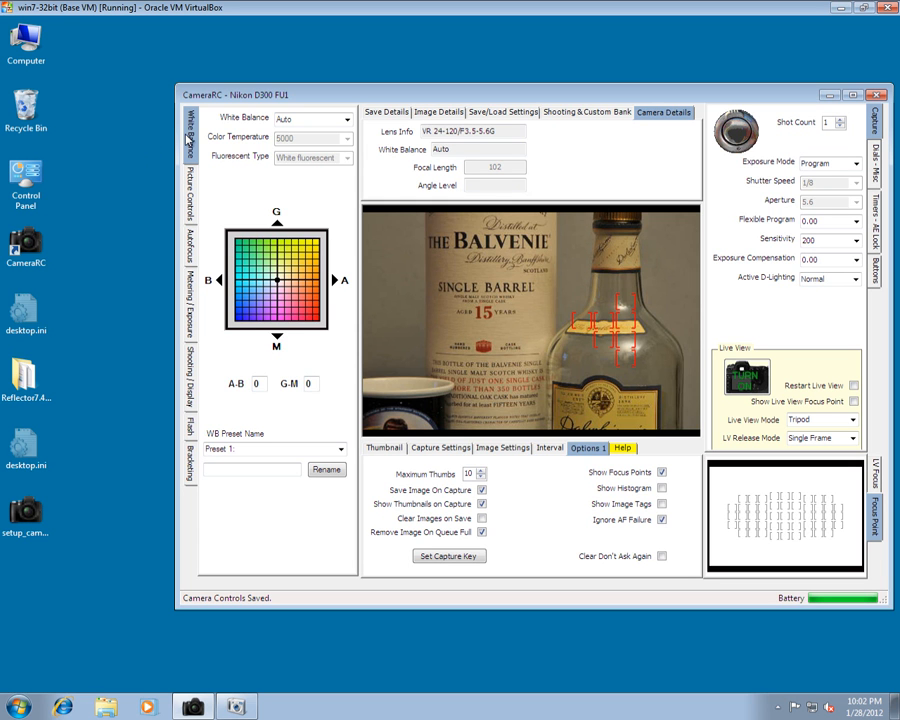
click(197, 199)
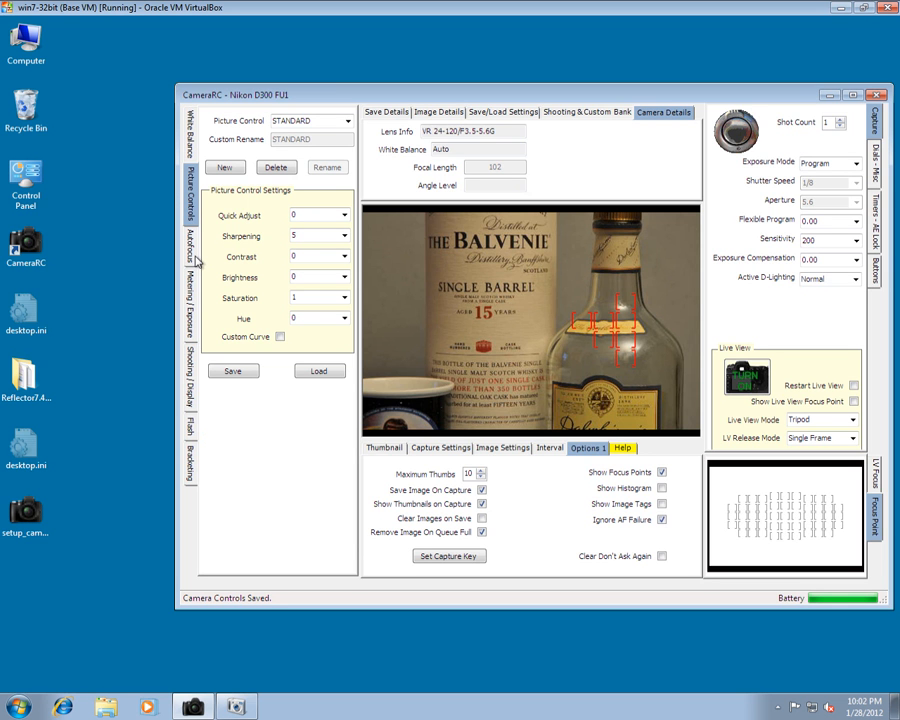
click(195, 258)
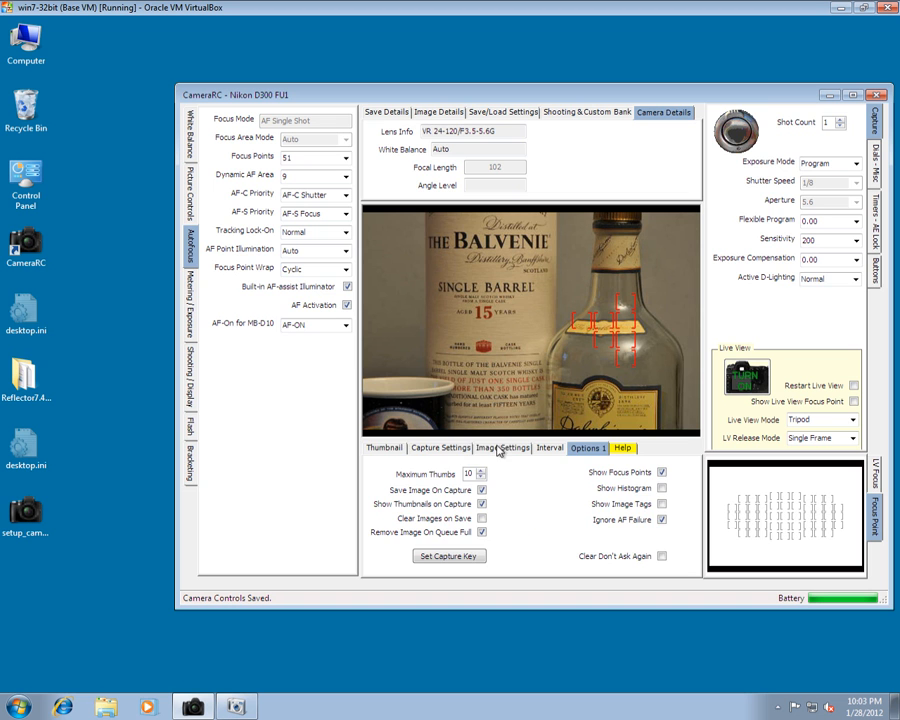
Step: Lock the camera to set the focus area mode to Dynamic, and unlock the camera again
click(445, 449)
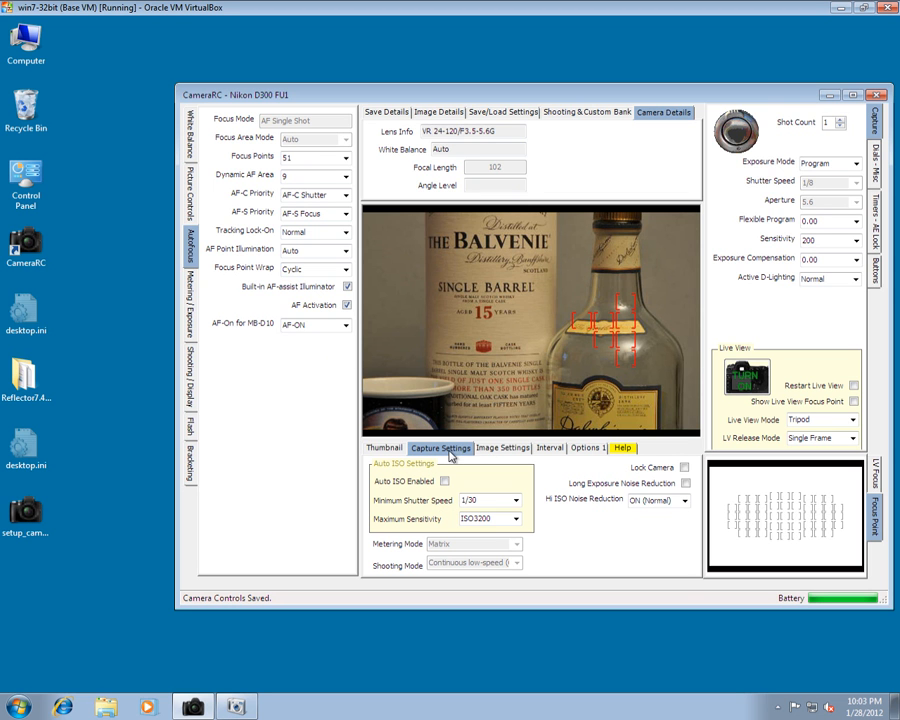
click(685, 468)
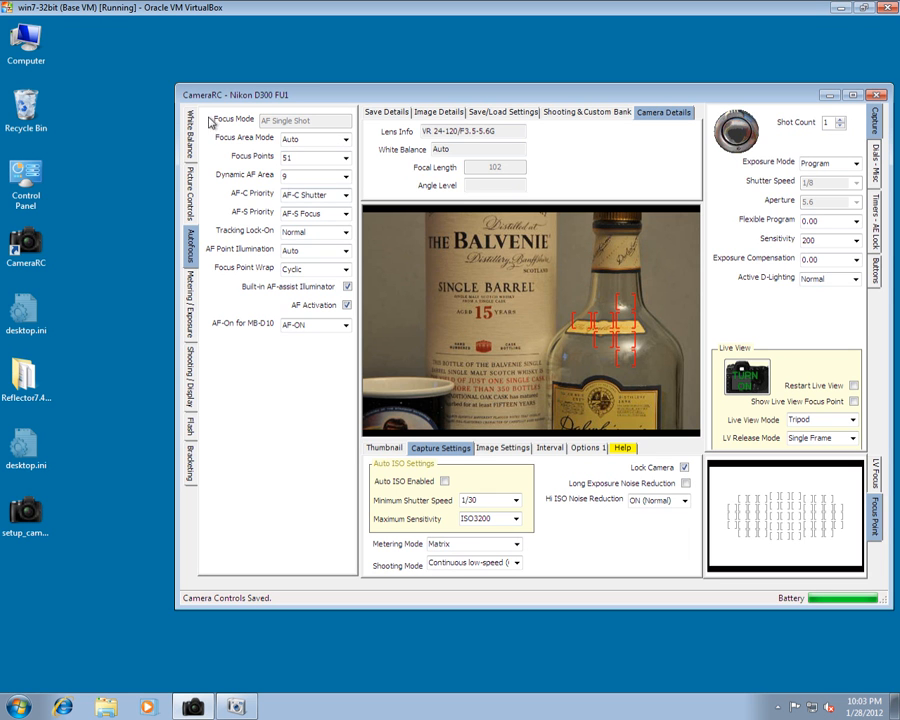
click(346, 141)
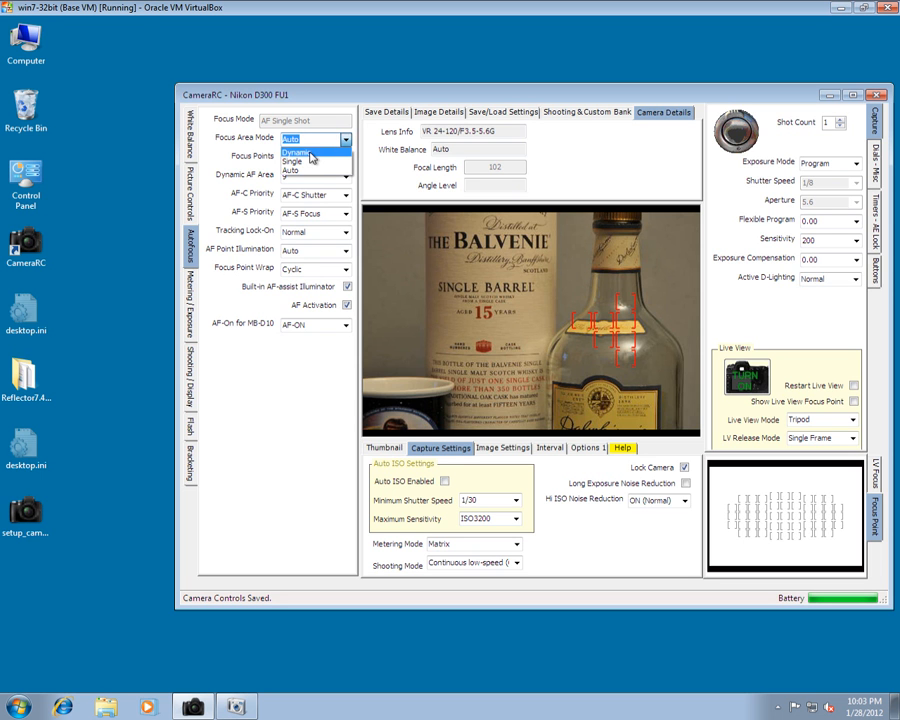
click(310, 153)
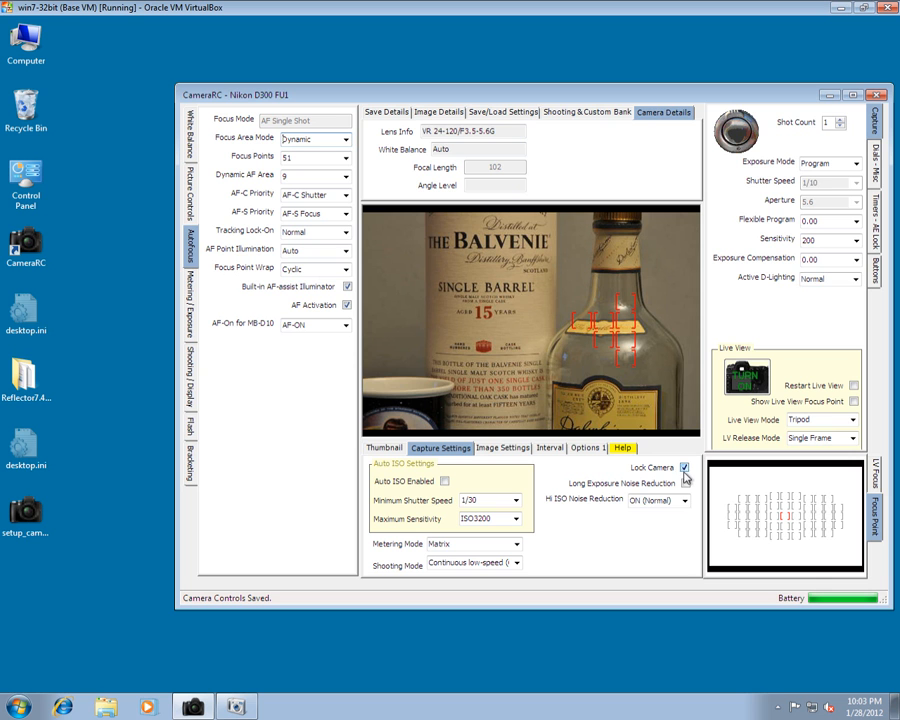
click(685, 468)
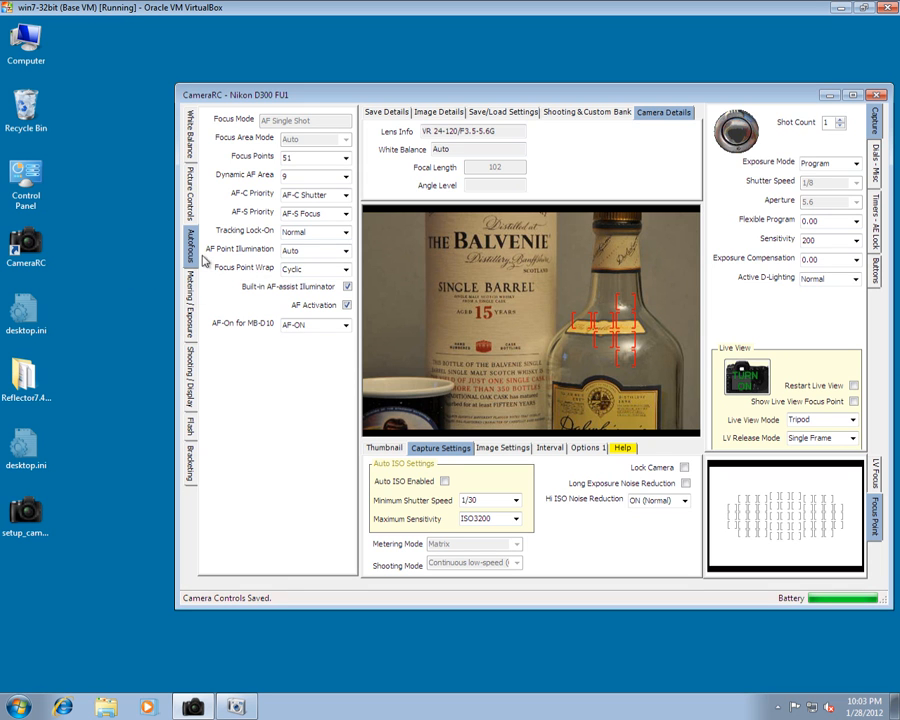
Step: Examine the metering and exposure, shooting and display, flash, and bracketing settings
click(191, 310)
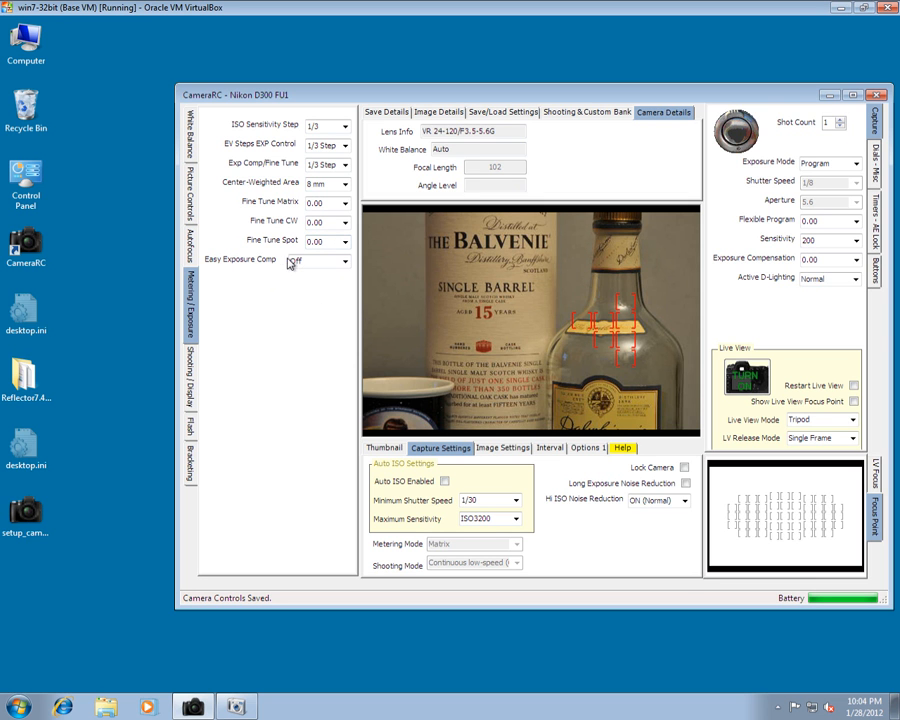
click(192, 390)
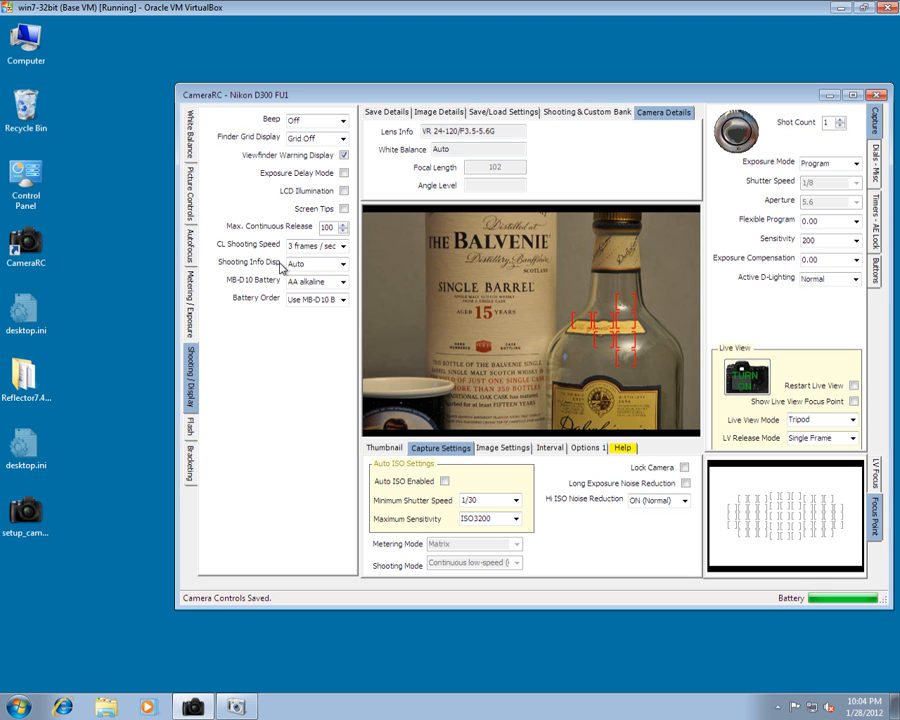
click(195, 432)
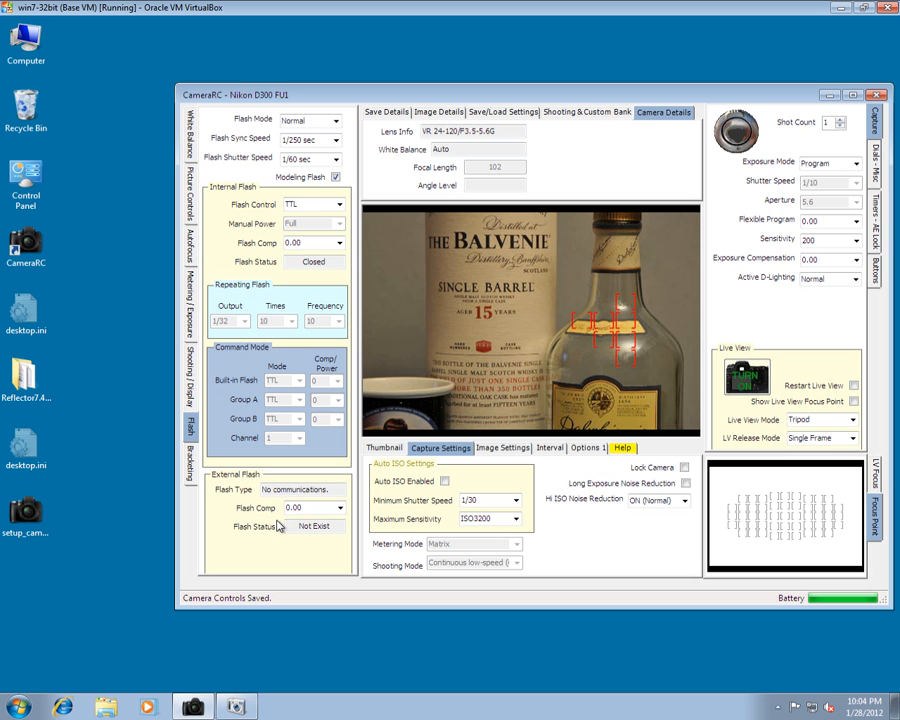
click(196, 474)
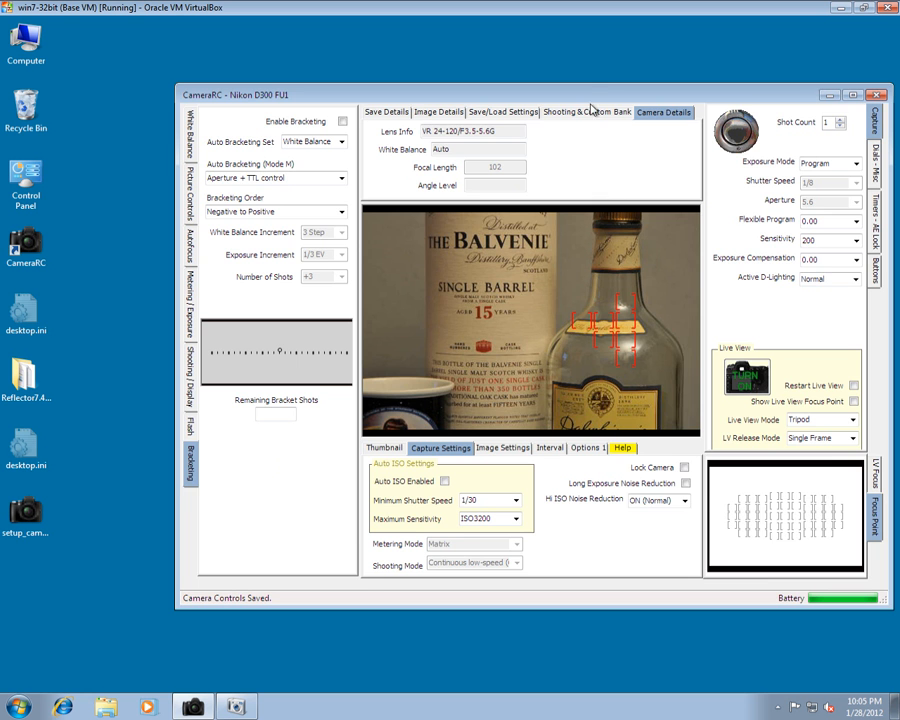
Step: Close CameraRC and relaunch it with the Nikon D40 connected, continuing the evaluation
drag(578, 100, 477, 70)
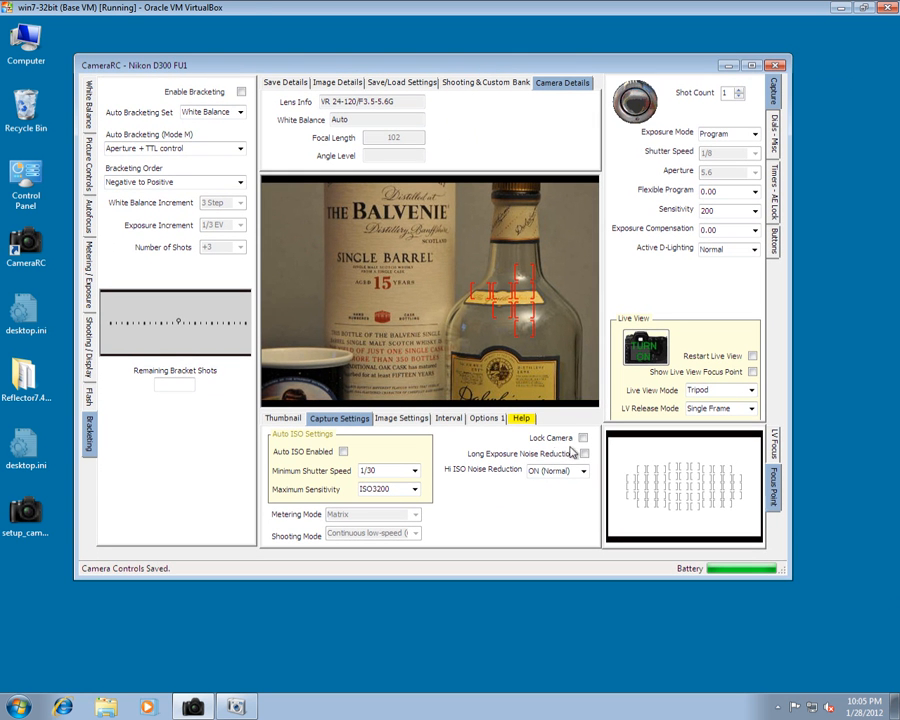
click(783, 66)
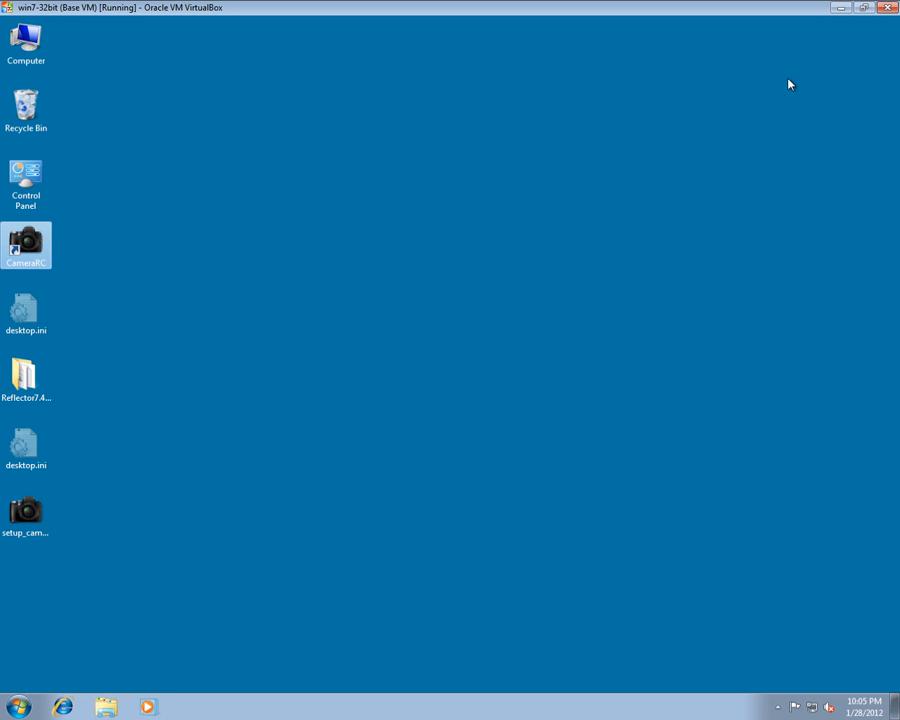
right_click(784, 79)
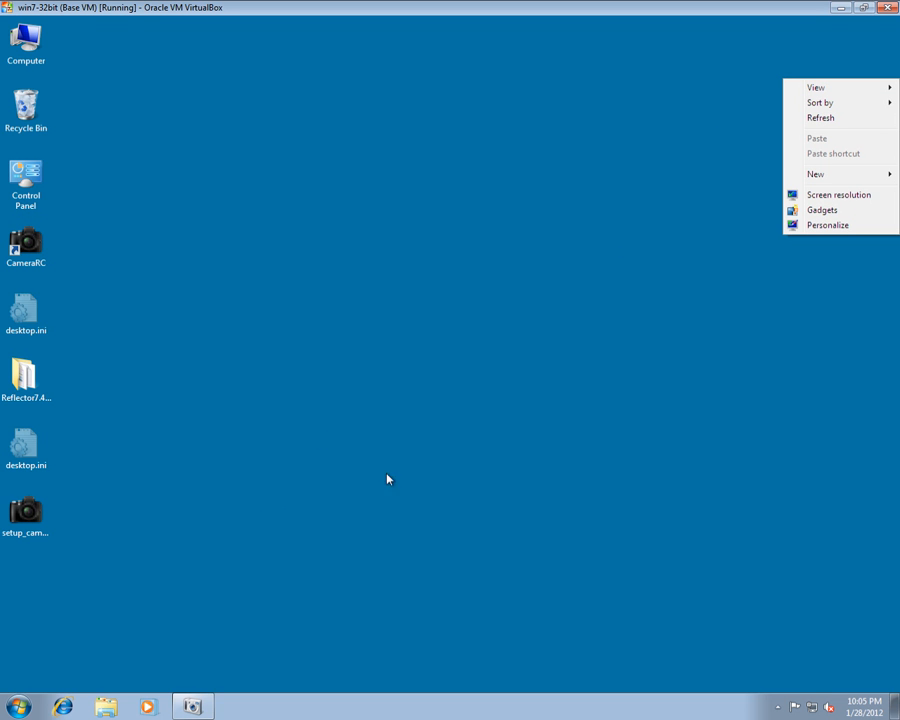
double_click(32, 245)
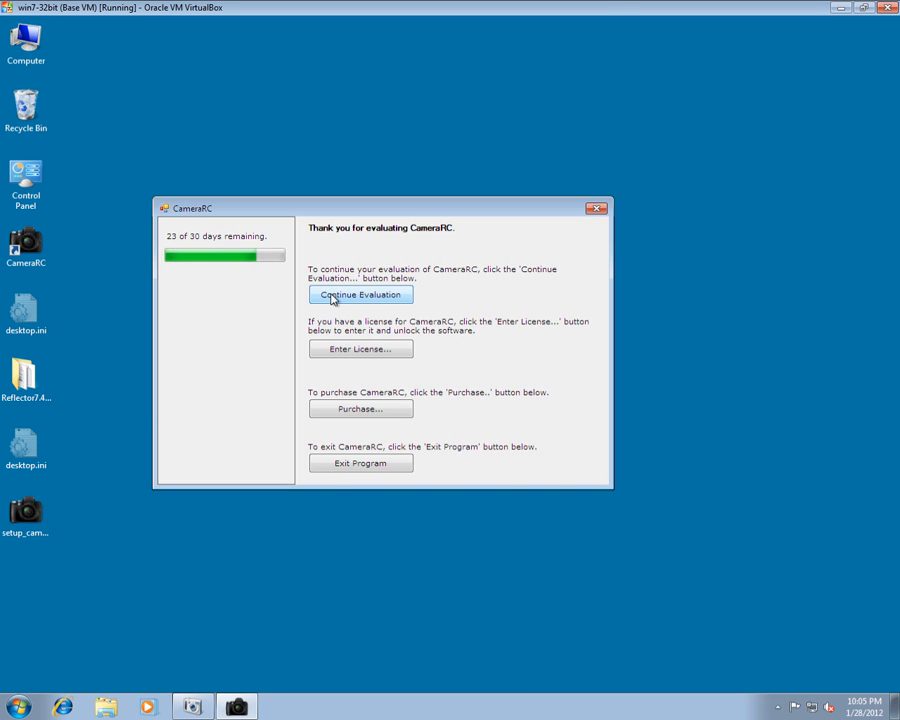
click(345, 297)
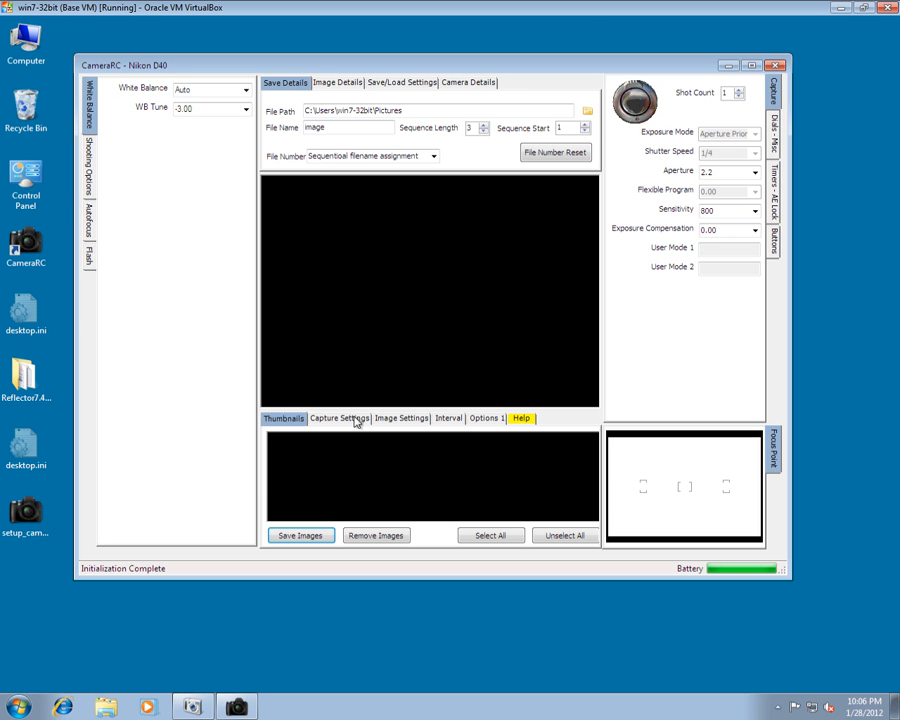
Step: Lock the Nikon D40 from its capture settings to check the exposure mode control, and unlock the camera again
click(393, 420)
click(355, 419)
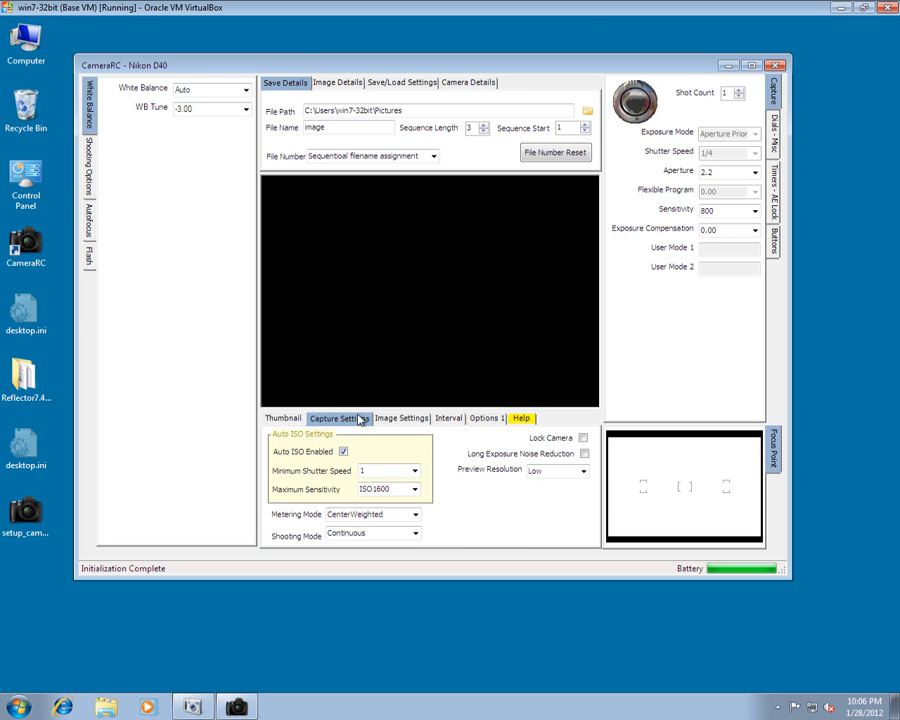
click(583, 438)
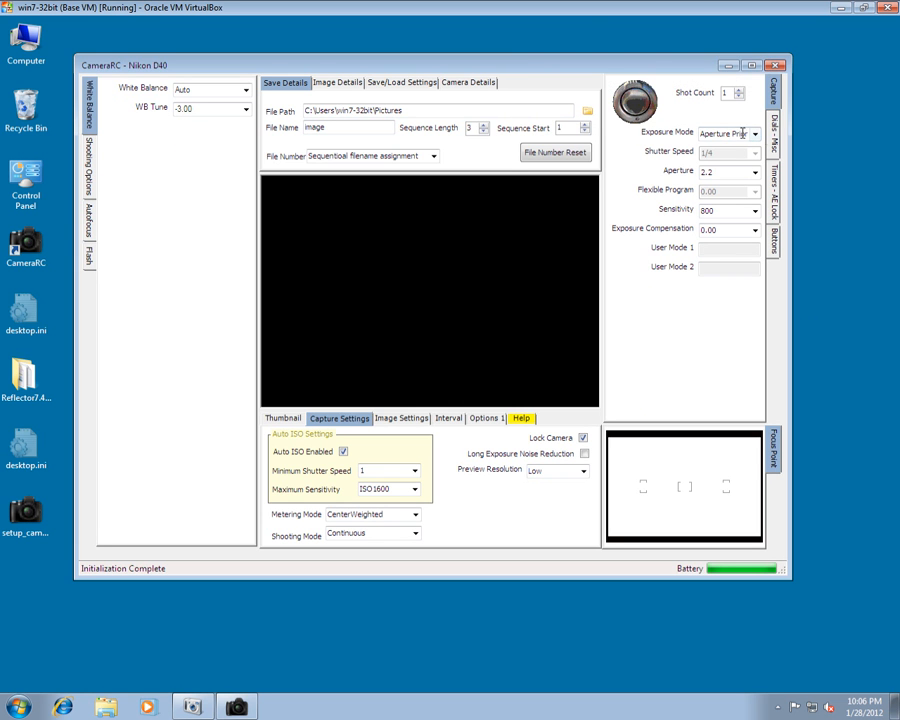
click(584, 439)
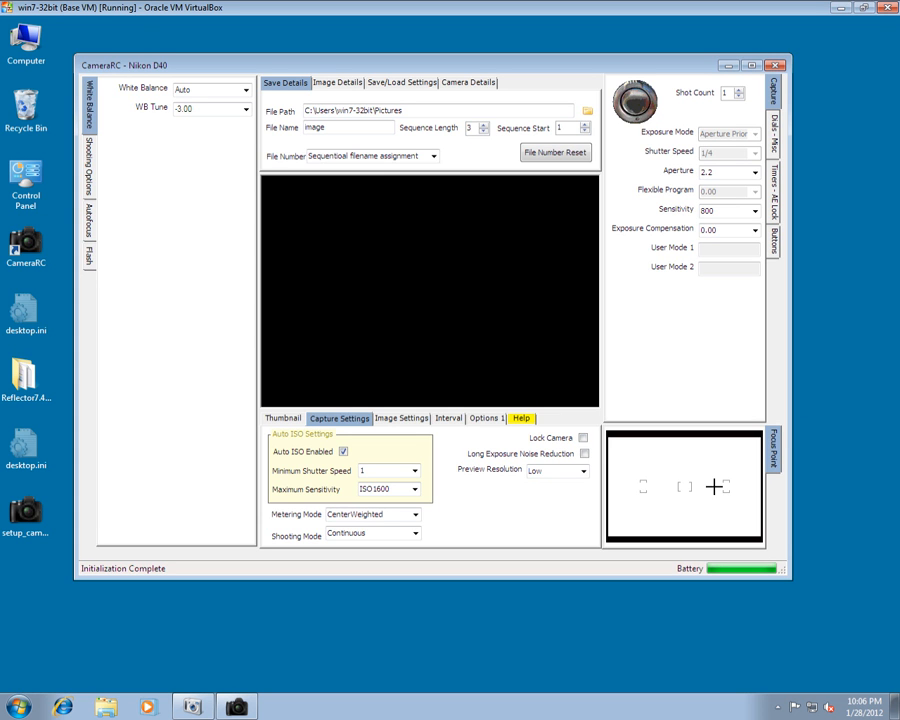